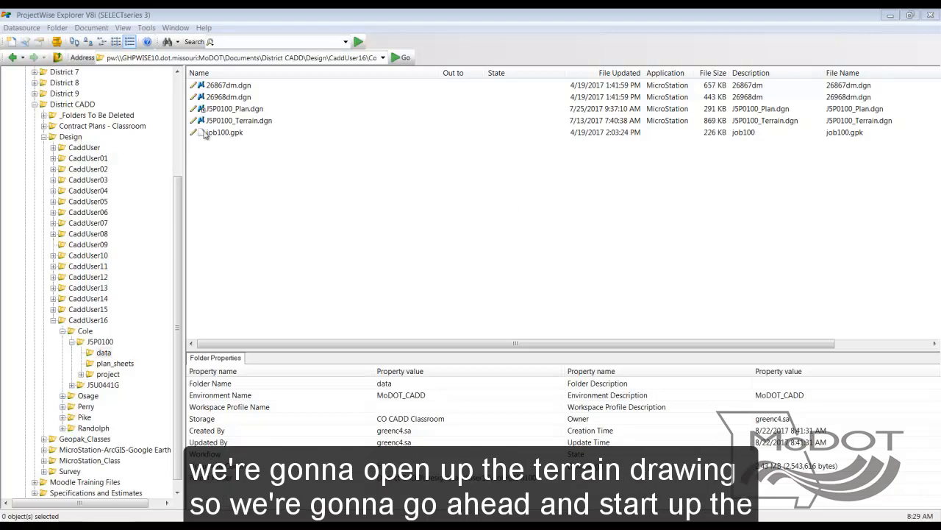
Open the J5P0100_Terrain.dgn drawing from the project's data folder
click(245, 121)
double_click(245, 122)
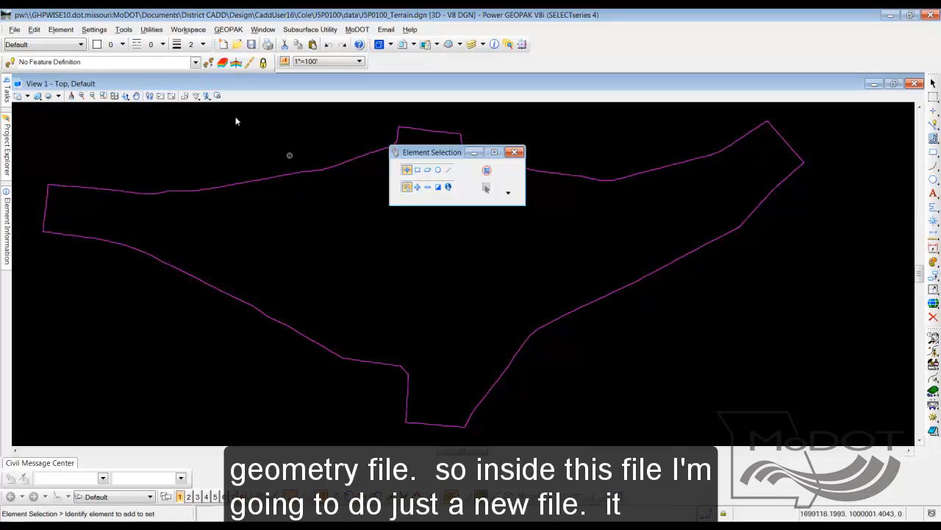
Start a new design file in the data folder, using J5P0100_Civil_Geometry.dgn as both its document name and file name
click(14, 30)
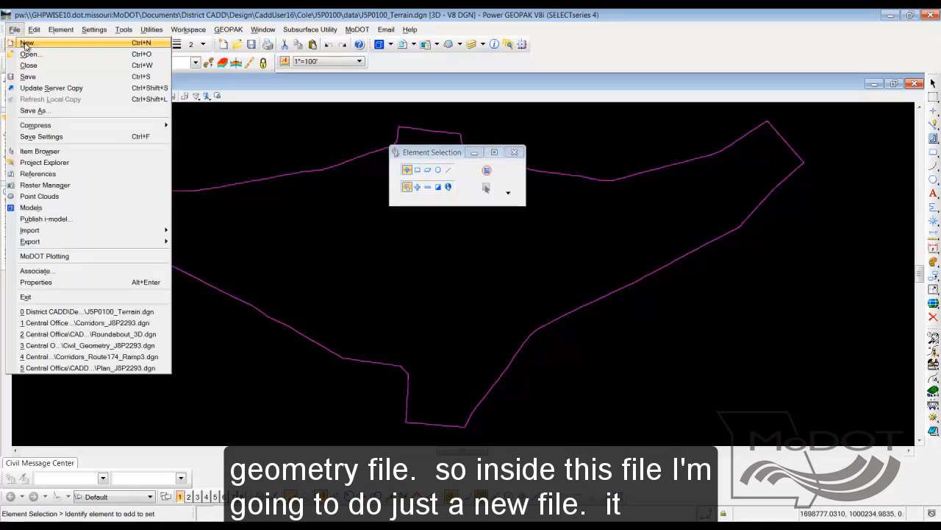
click(26, 43)
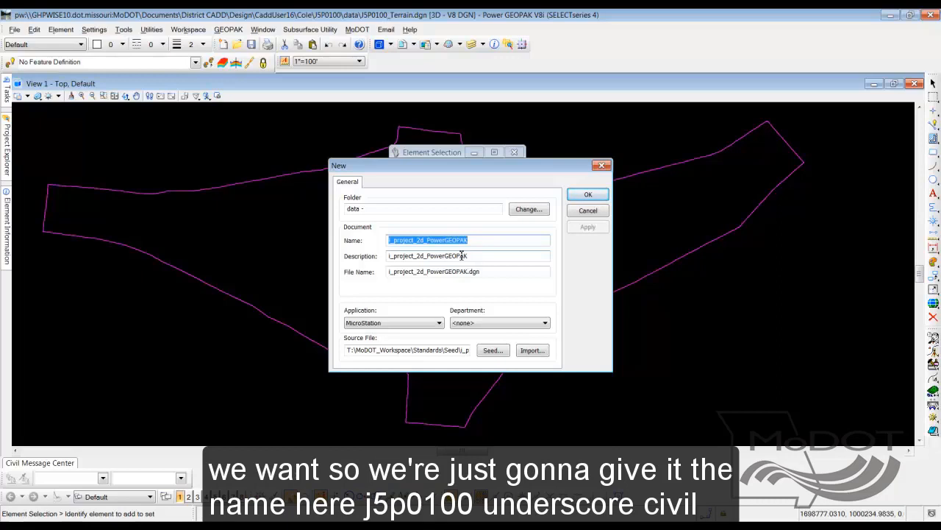
text(J5P)
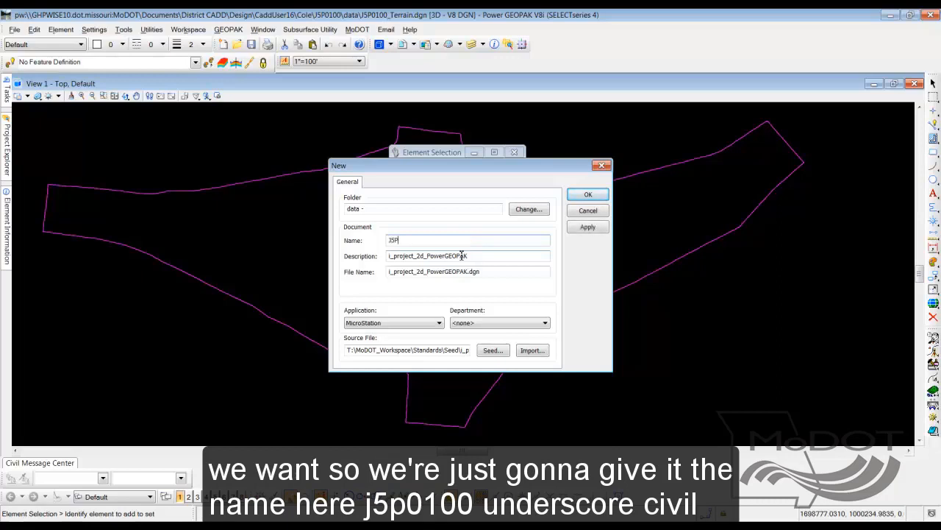
text(0100_Civil_Ge)
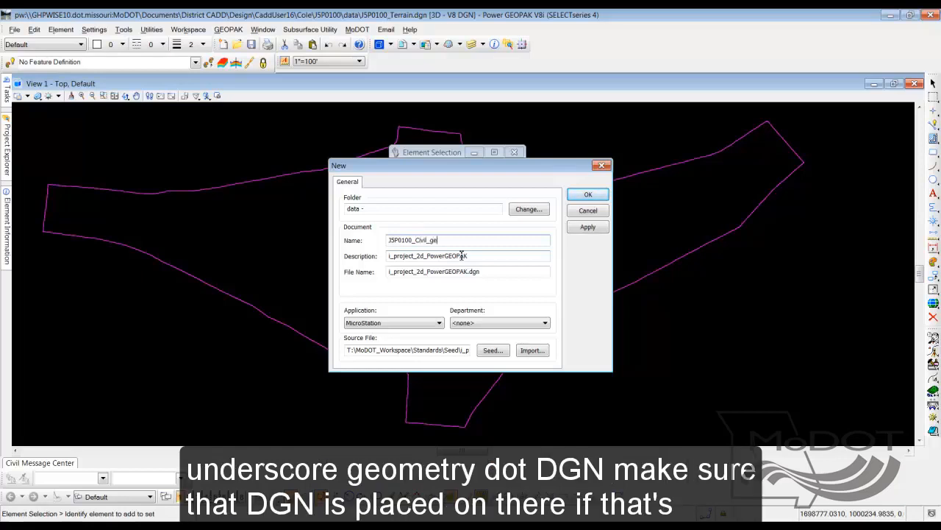
text(ometry.dgn)
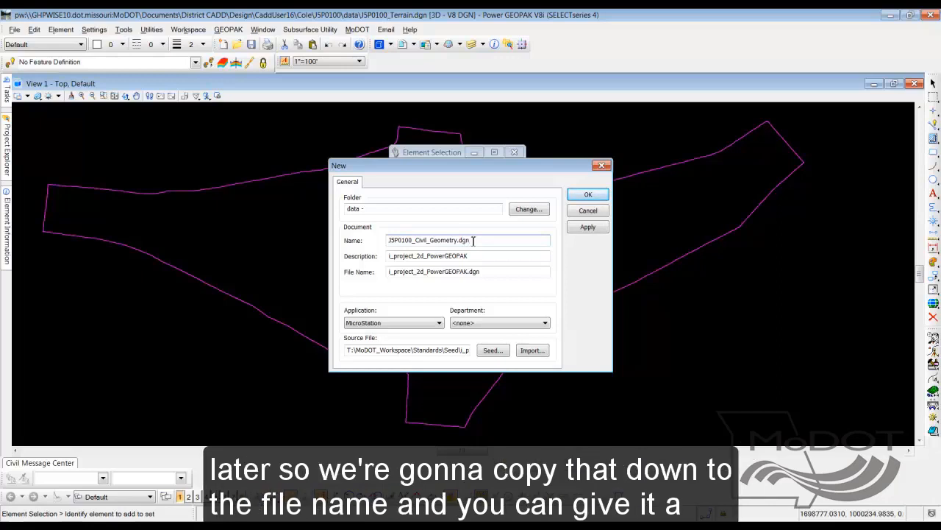
drag(472, 239, 383, 240)
key(ctrl+c)
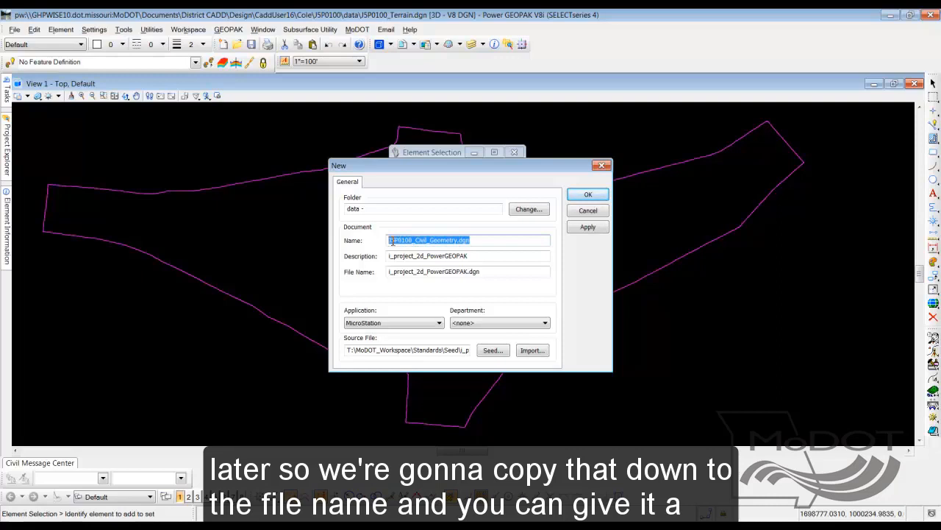
drag(493, 270, 390, 271)
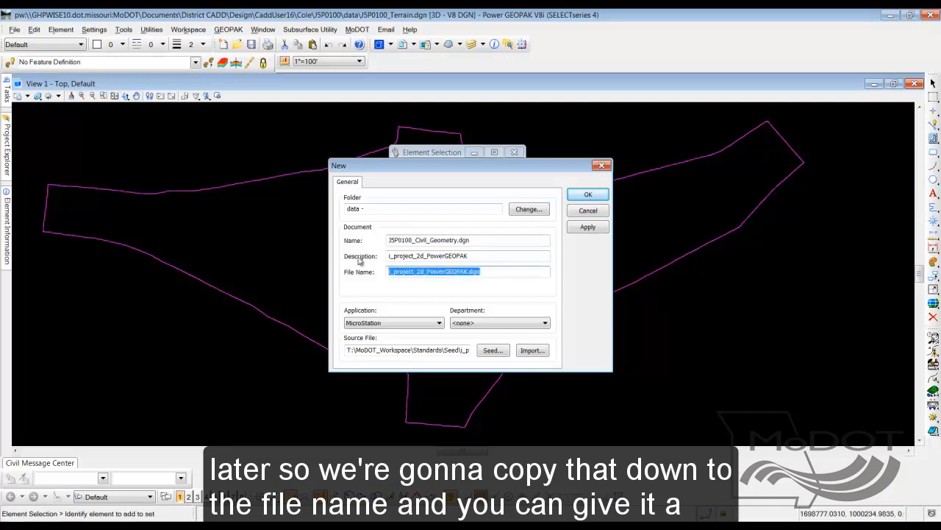
key(ctrl+v)
Create the new design file with the description "Civil Geometry File" and check in J5P0100_Terrain.dgn
drag(479, 256, 376, 256)
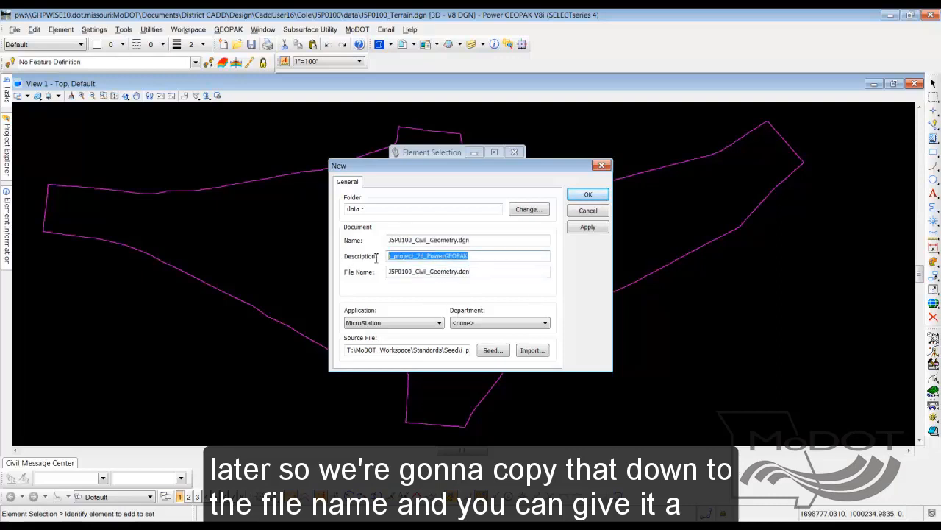
text(Civil )
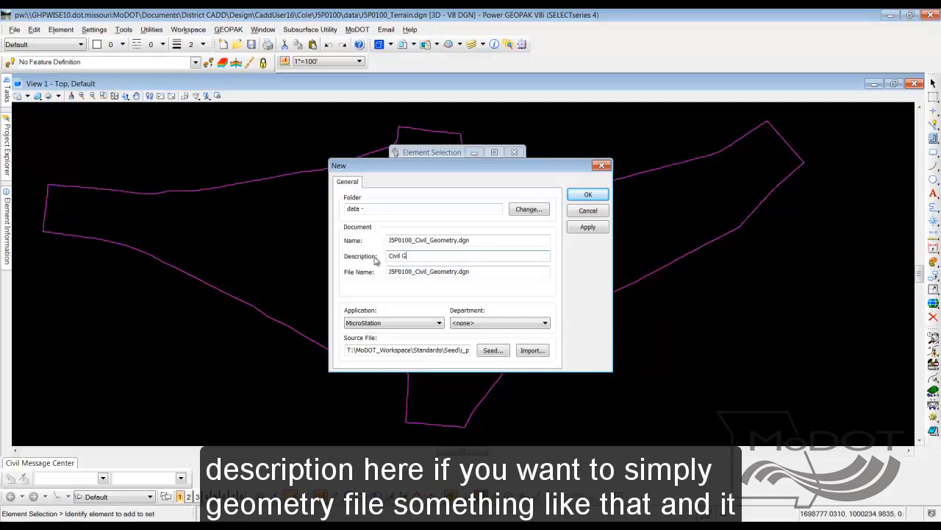
text(Geometry File)
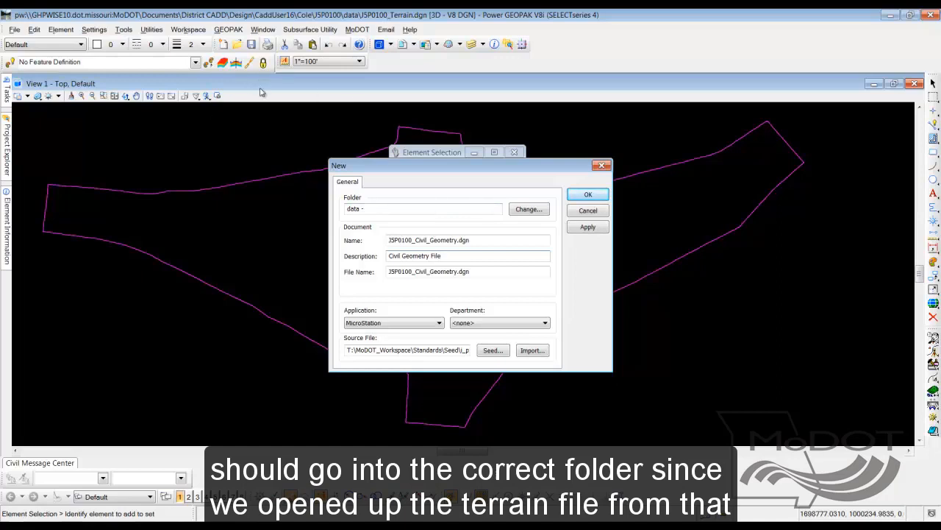
click(593, 197)
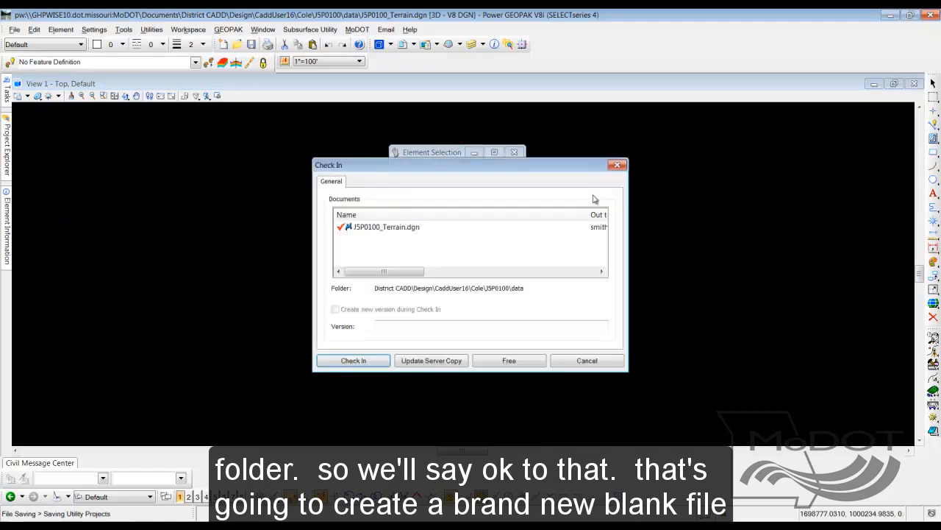
click(353, 360)
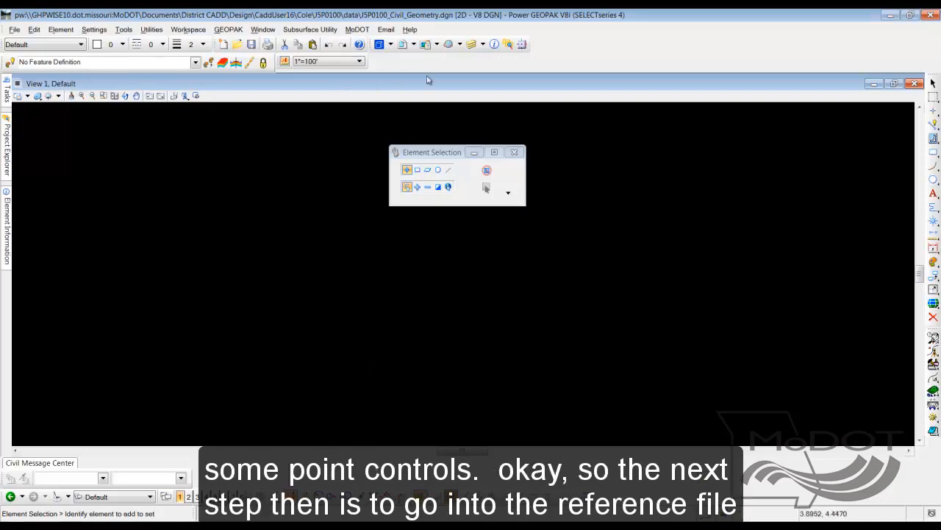
Start attaching references and browse to the District CADD\Design\CaddUser16\Cole\J5P0100\data folder
click(403, 45)
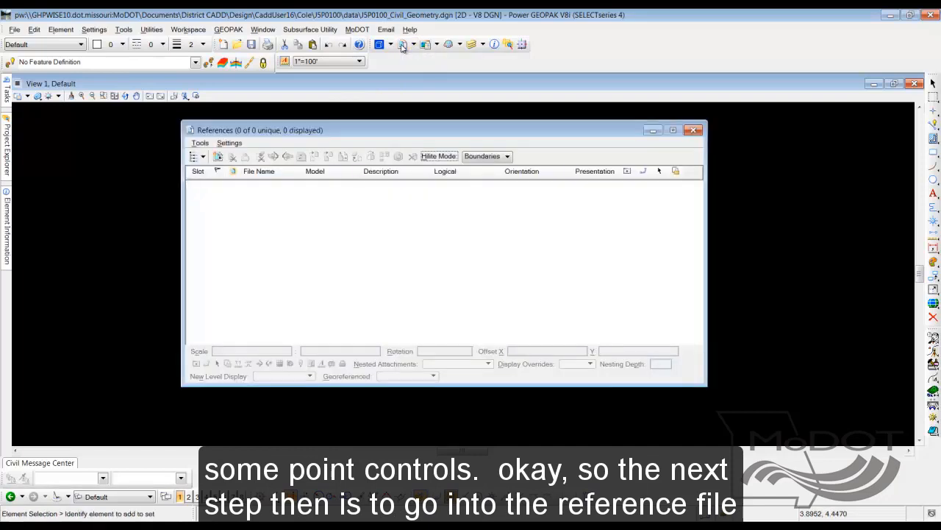
click(200, 143)
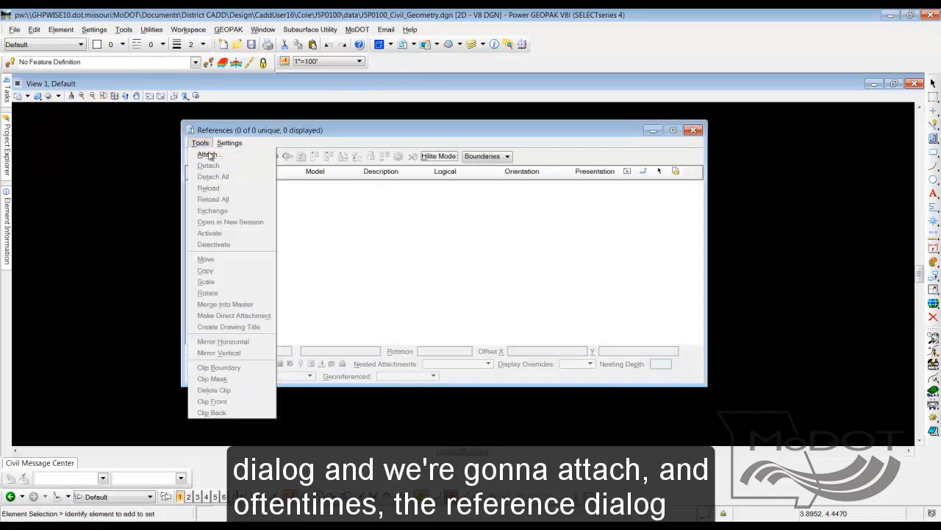
click(208, 155)
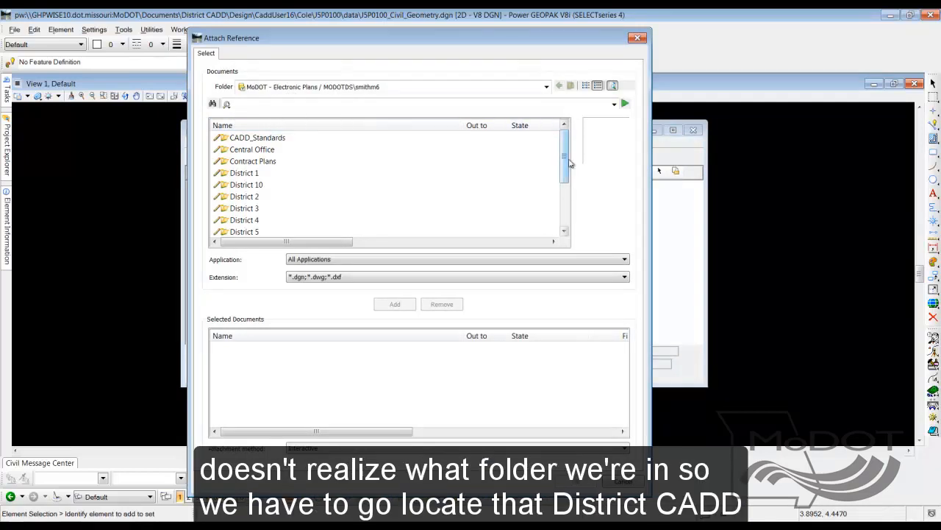
drag(567, 163, 567, 206)
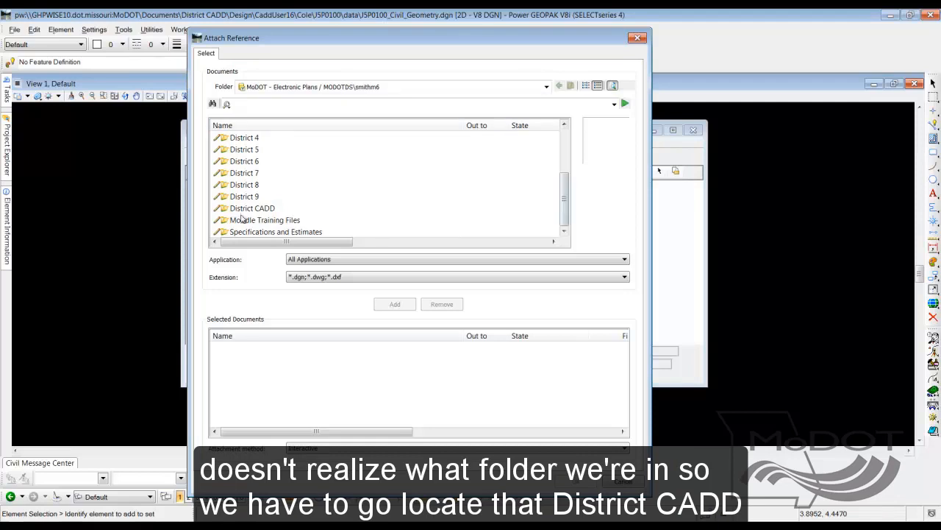
double_click(245, 209)
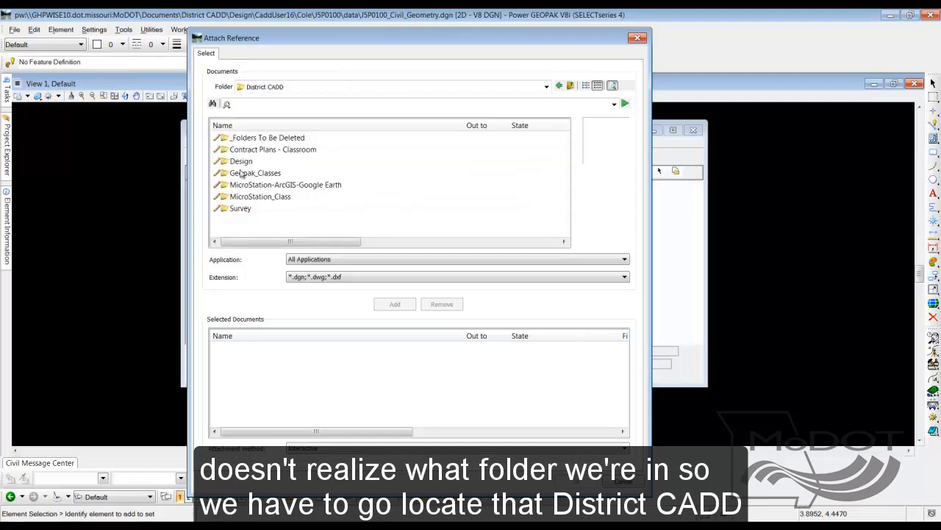
double_click(240, 162)
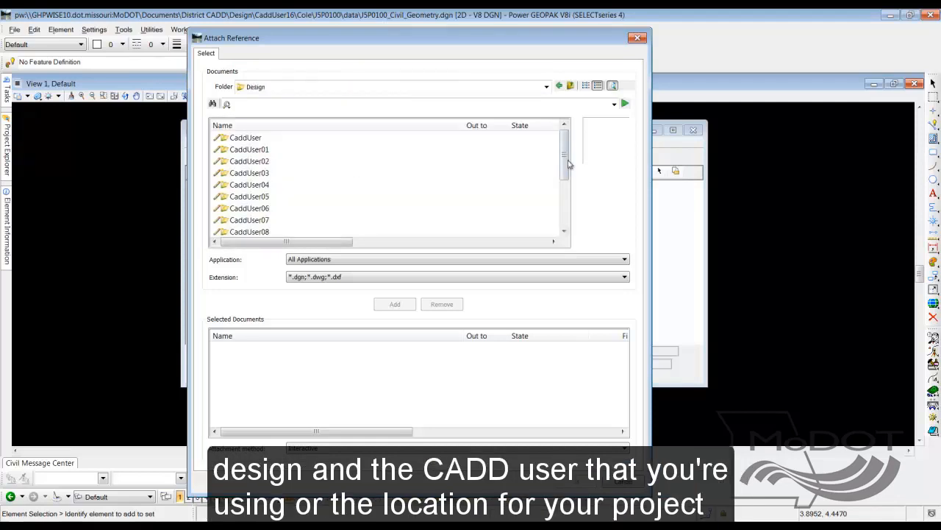
drag(563, 170, 564, 216)
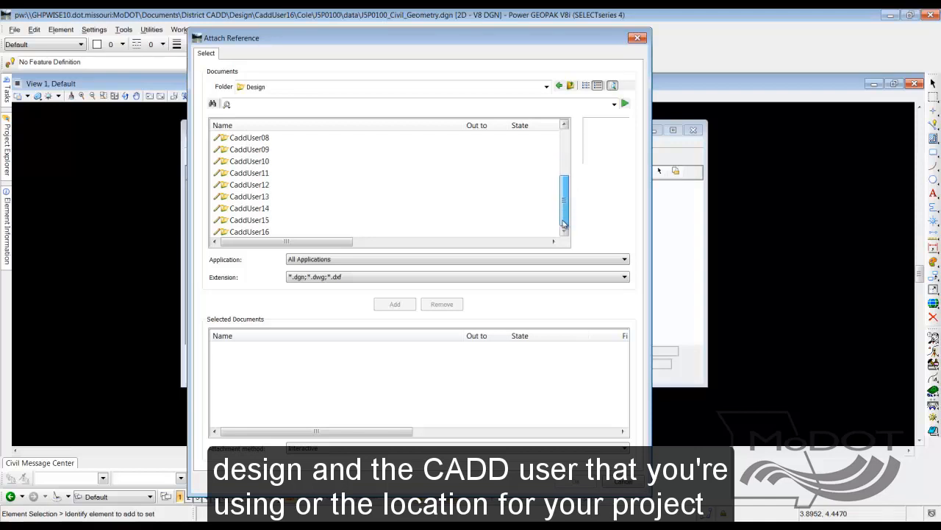
double_click(249, 231)
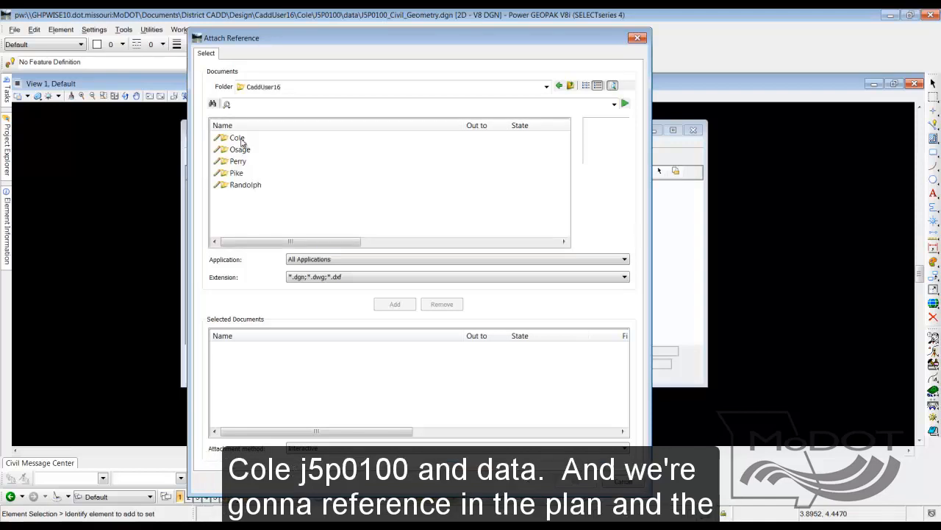
double_click(237, 139)
double_click(242, 139)
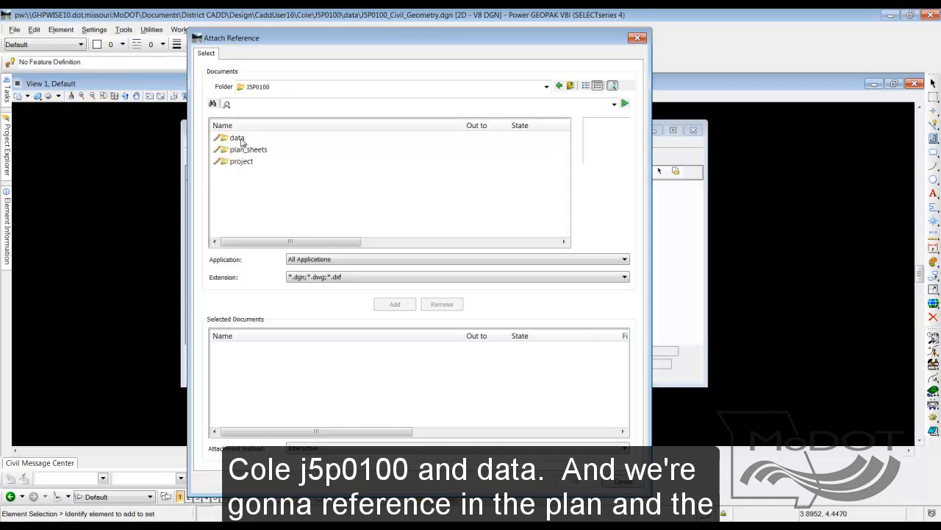
double_click(238, 138)
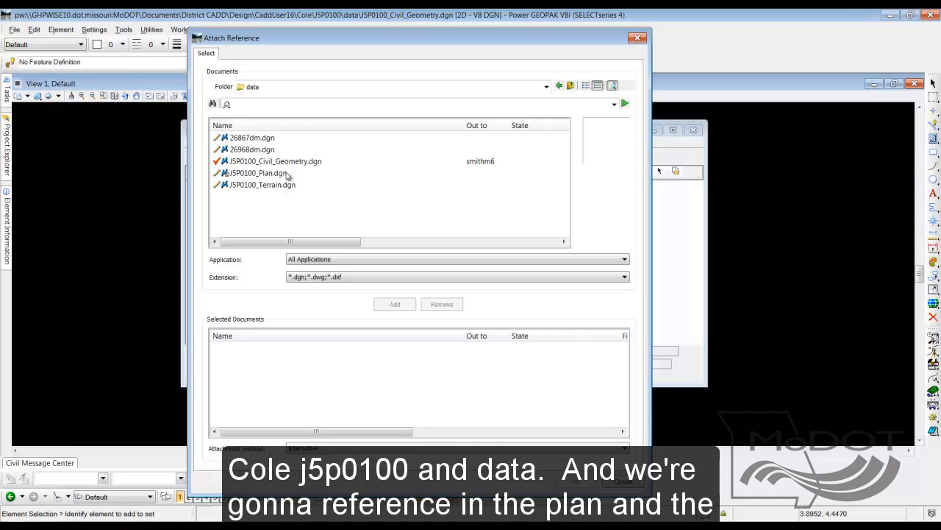
Attach J5P0100_Plan.dgn and J5P0100_Terrain.dgn as references with Coincident - World orientation and fit the view to them
double_click(283, 175)
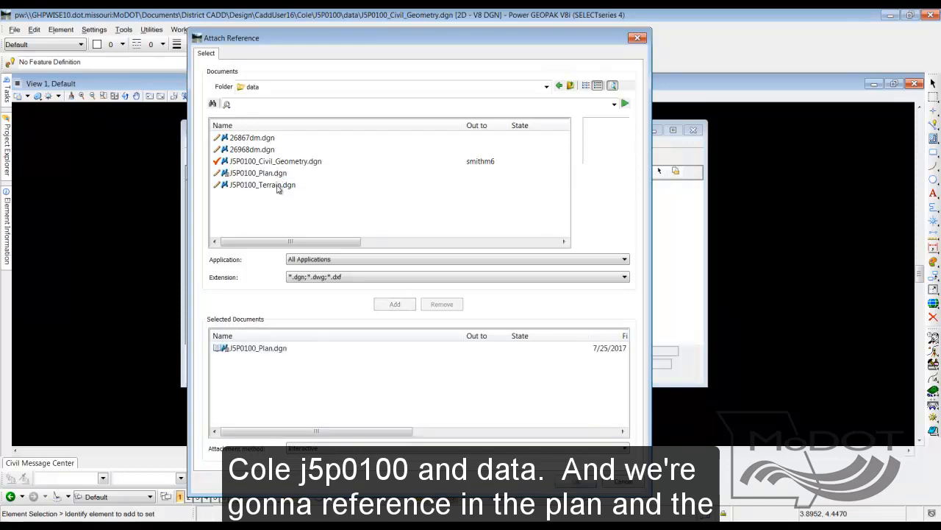
double_click(278, 187)
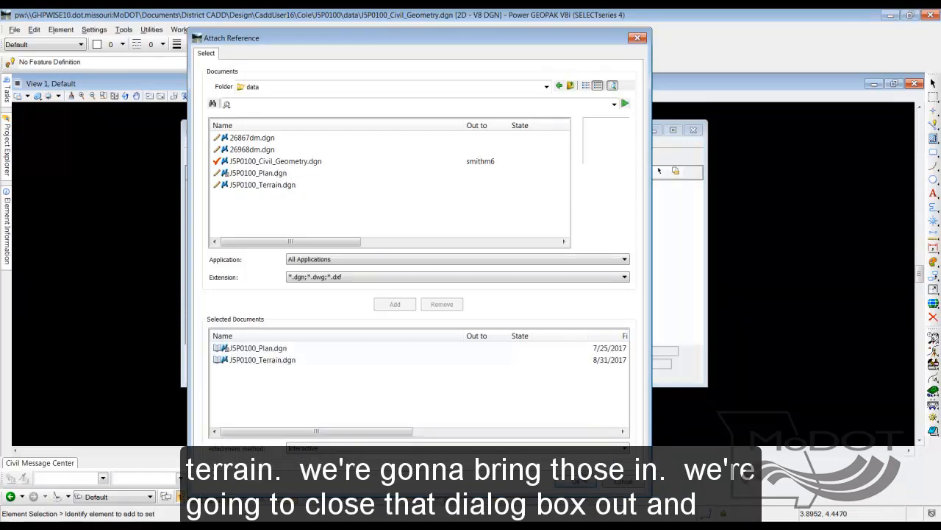
click(580, 481)
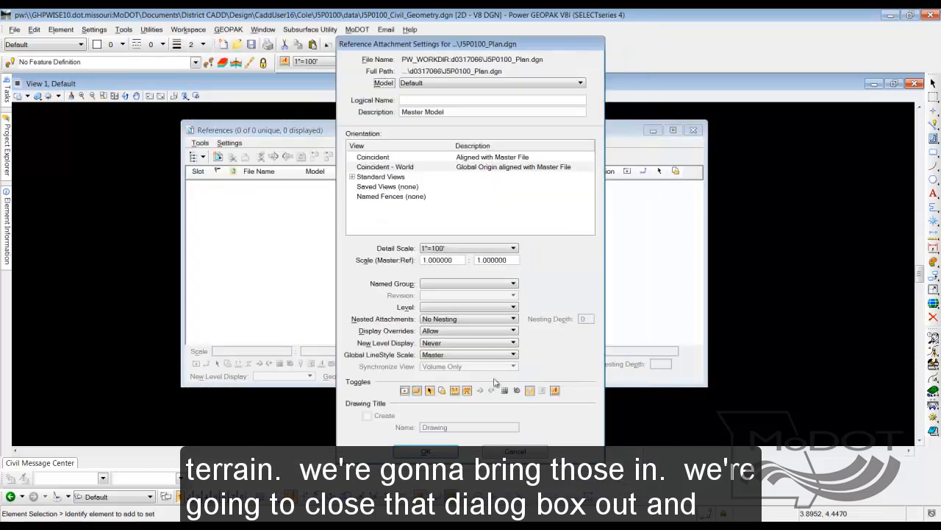
click(431, 452)
click(433, 453)
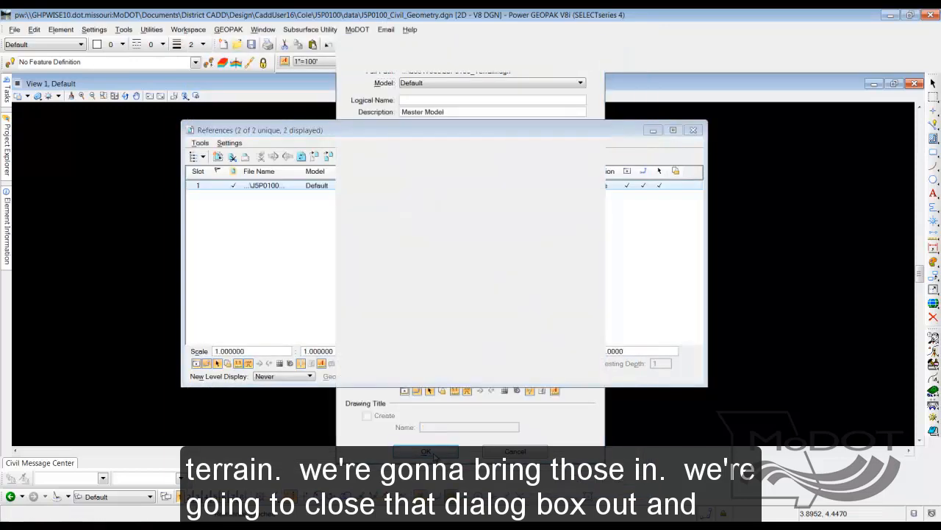
click(695, 131)
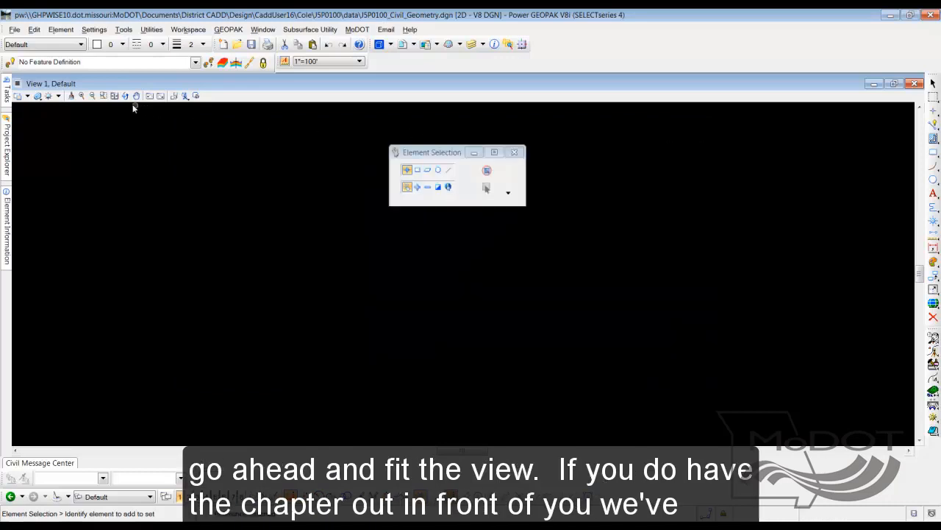
click(114, 96)
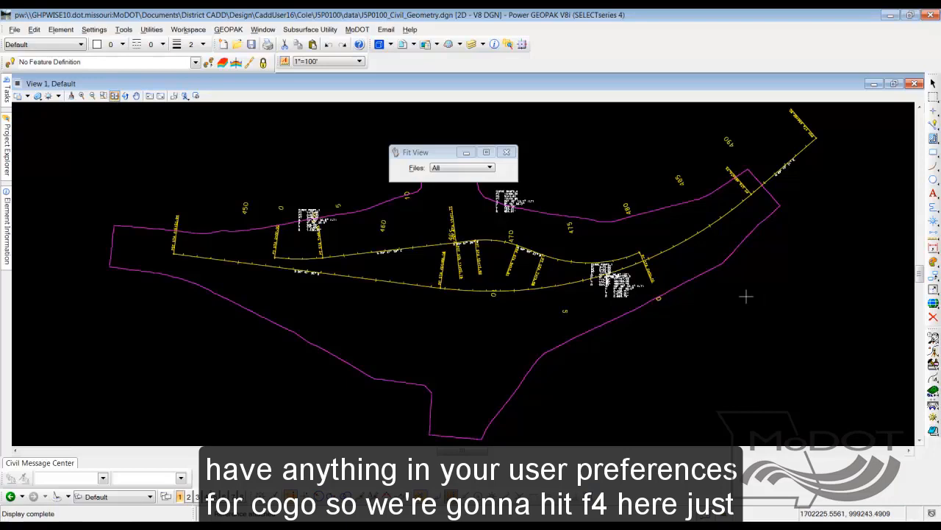
Check the working directory in the user preferences and the job, input and output file directories in the COGO preferences
key(F4)
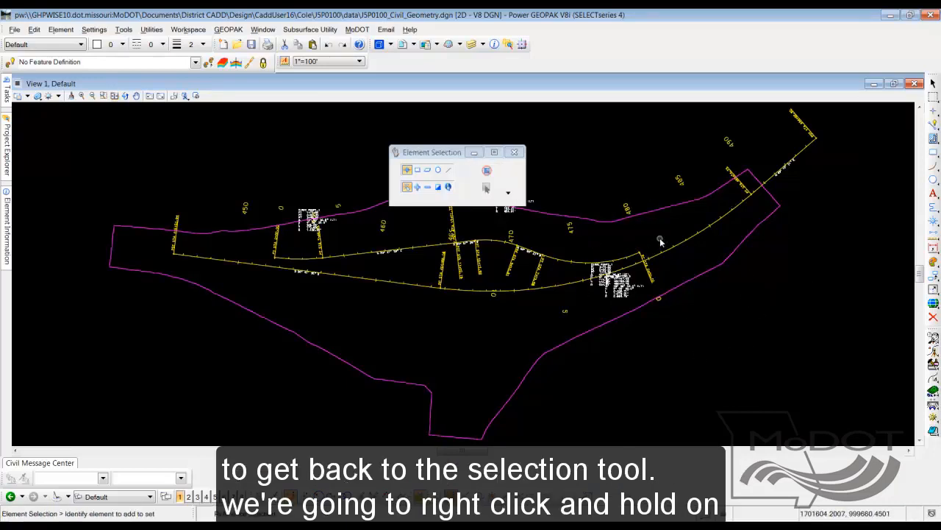
right_click(717, 304)
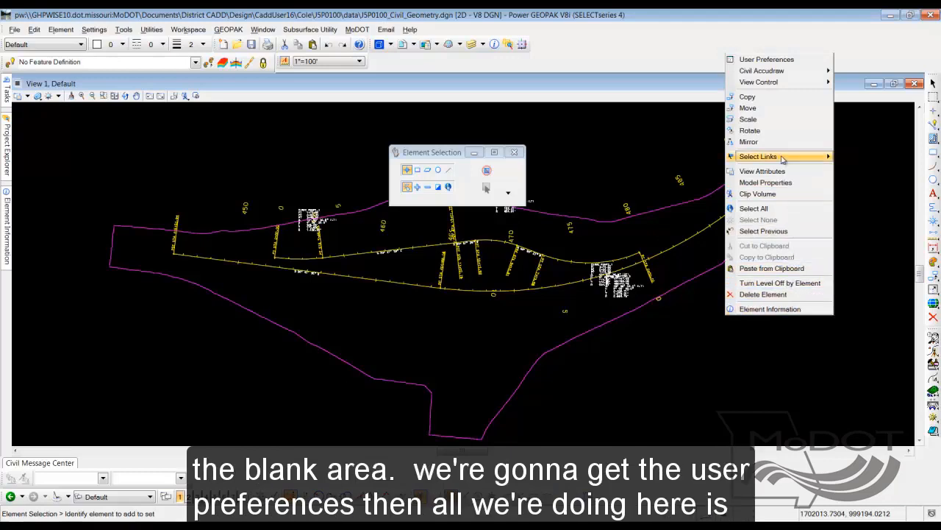
click(774, 66)
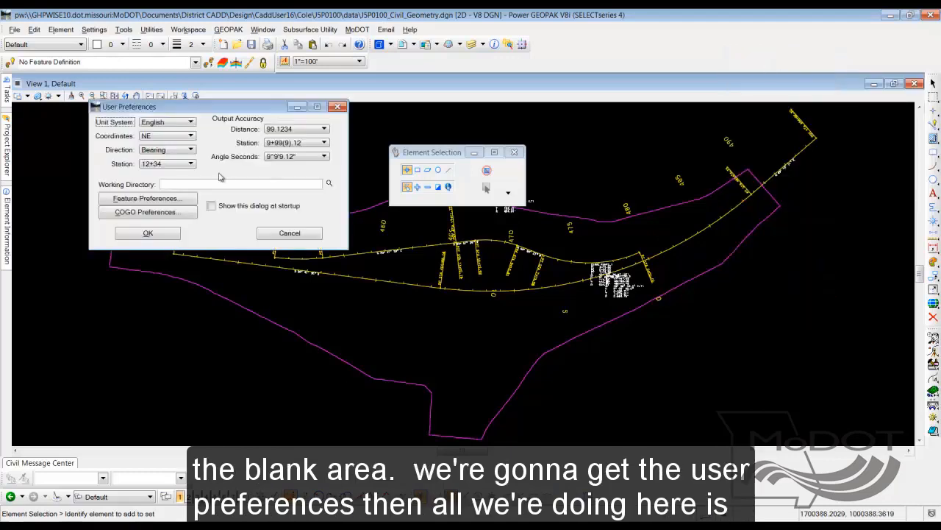
drag(185, 107, 218, 175)
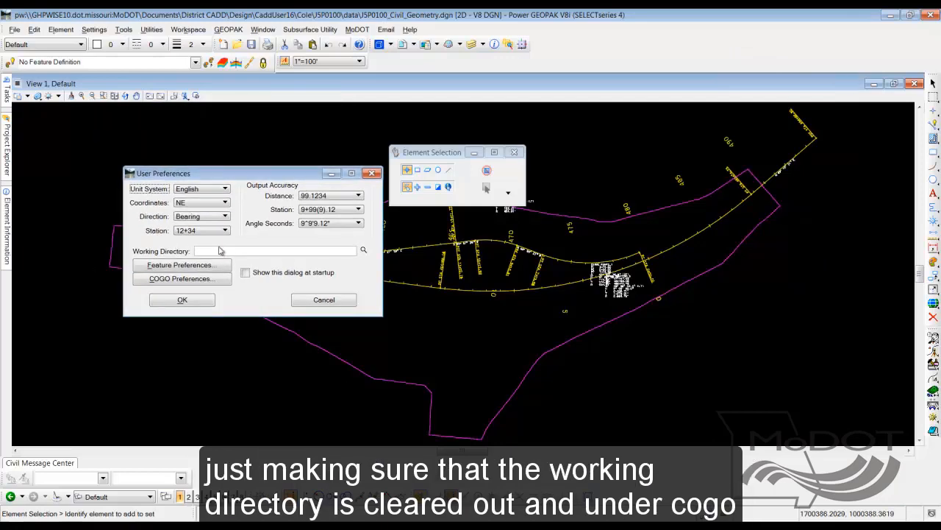
click(195, 287)
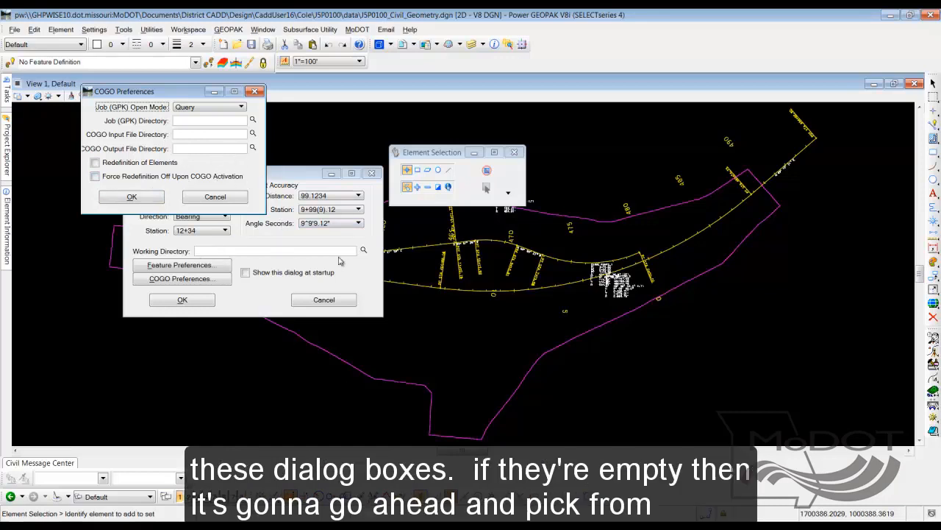
click(201, 201)
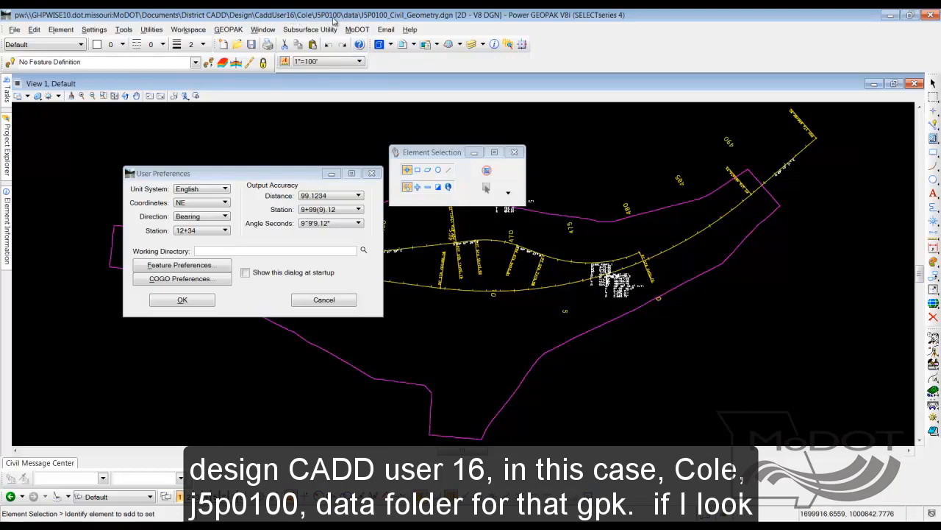
Close the user preferences, switch to ProjectWise Explorer to locate job100.gpk in the data folder, and return to the design file
click(372, 175)
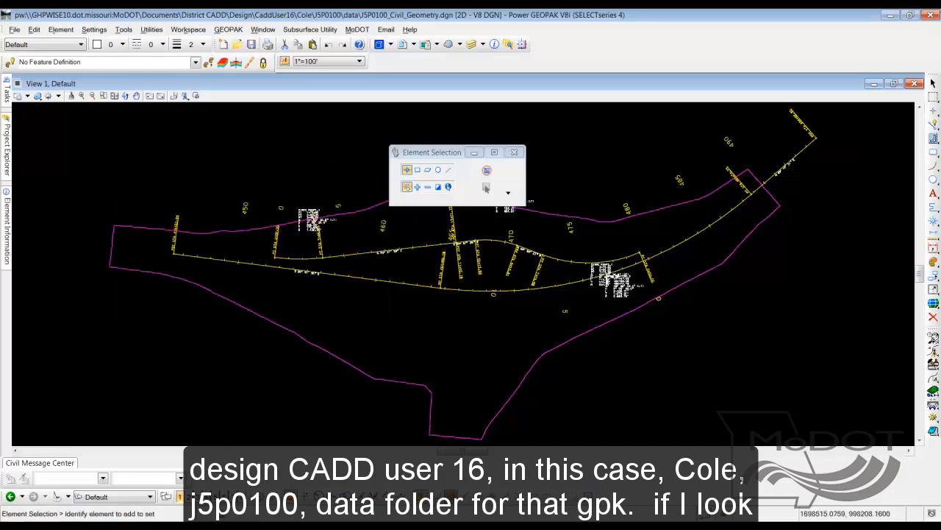
key(alt+Tab)
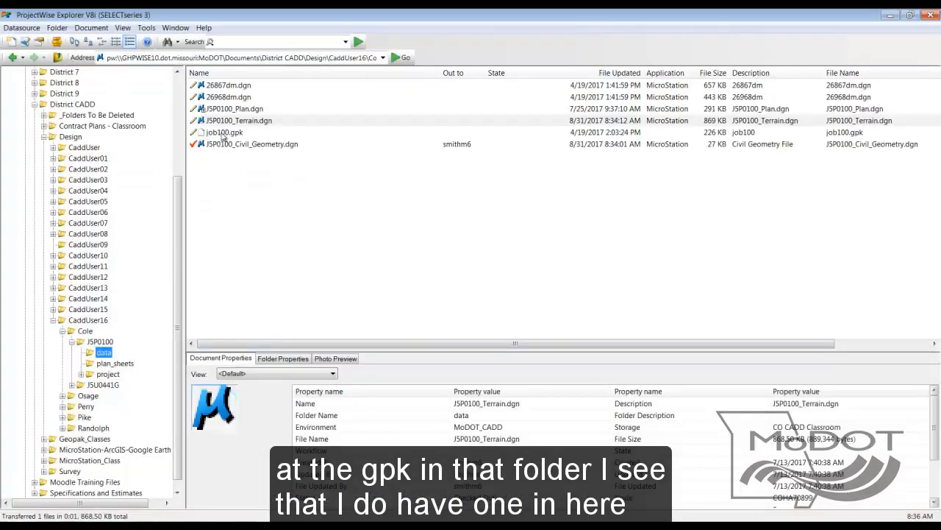
click(233, 136)
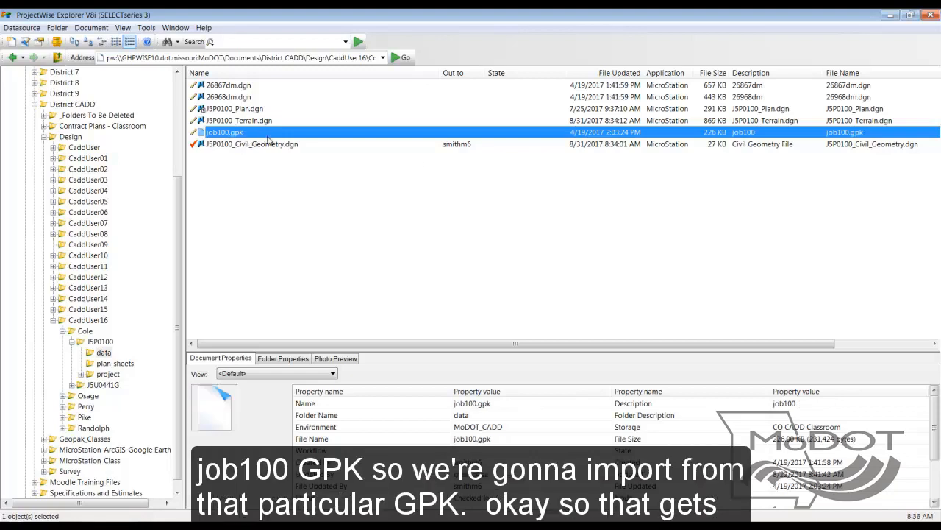
click(889, 16)
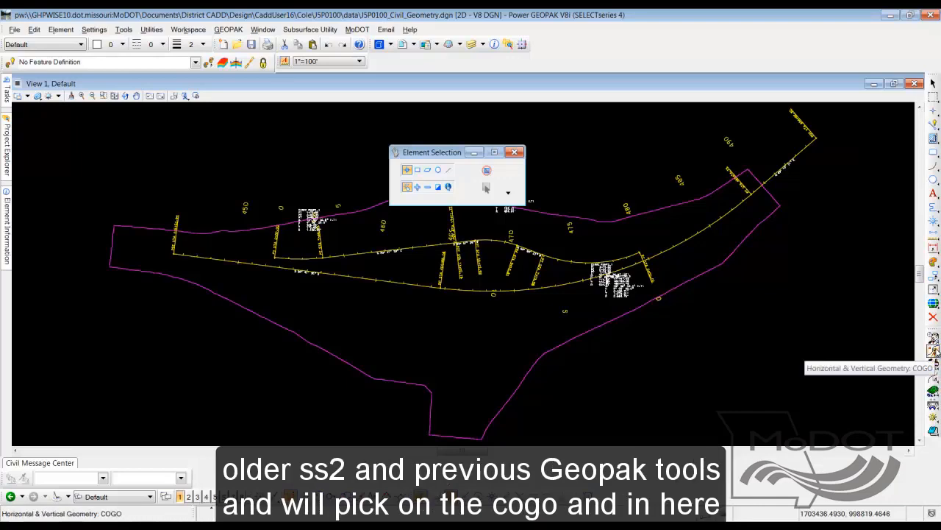
Open the COGO coordinate geometry tool for job 100 using job100.gpk
click(934, 353)
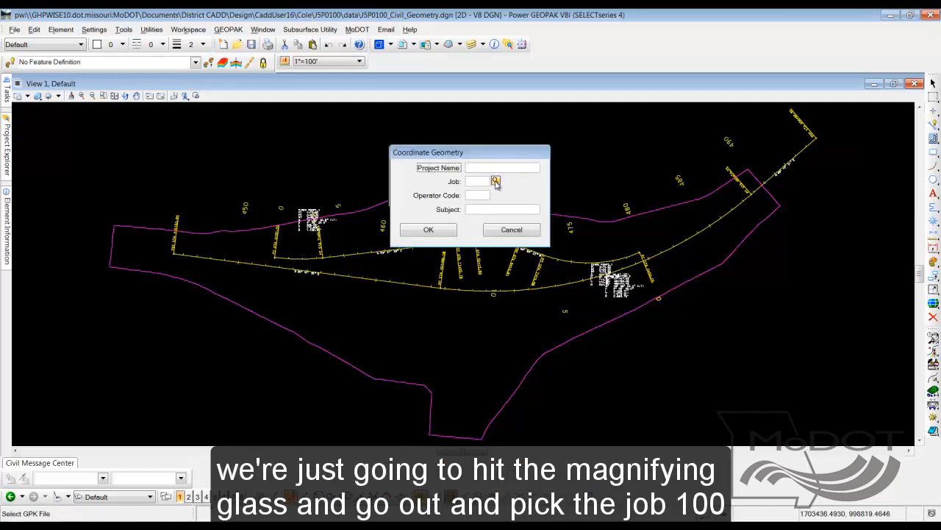
click(496, 181)
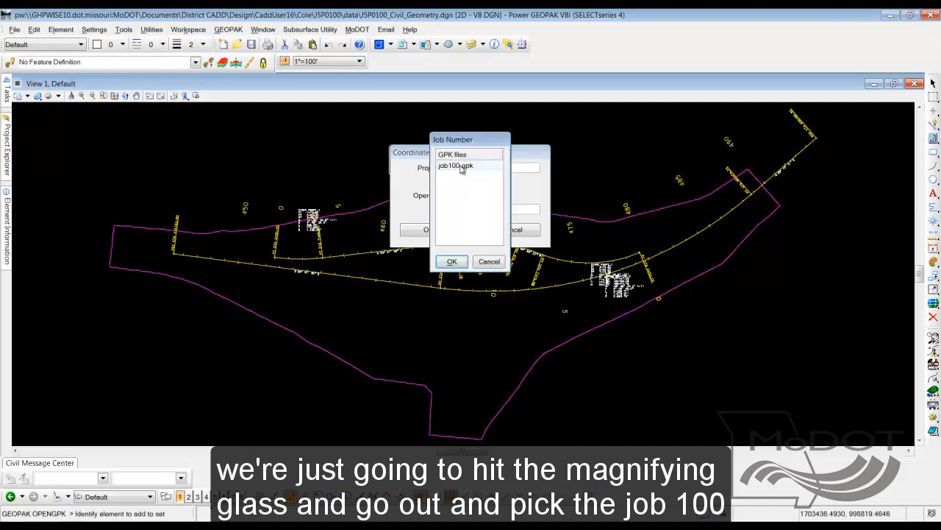
click(461, 168)
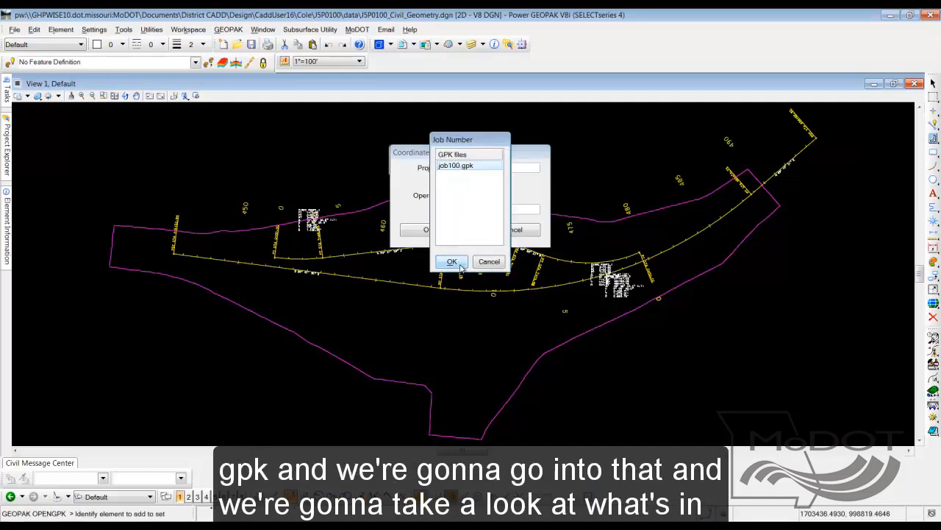
click(451, 263)
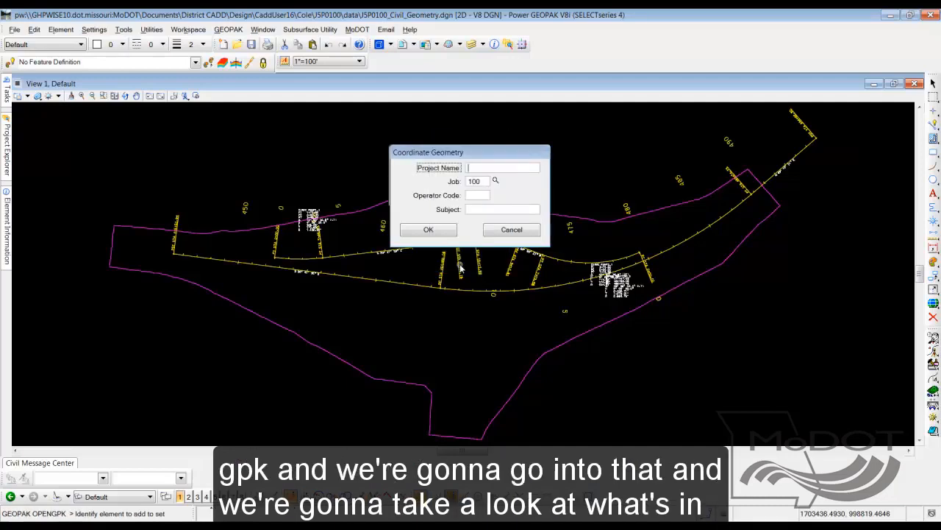
click(432, 232)
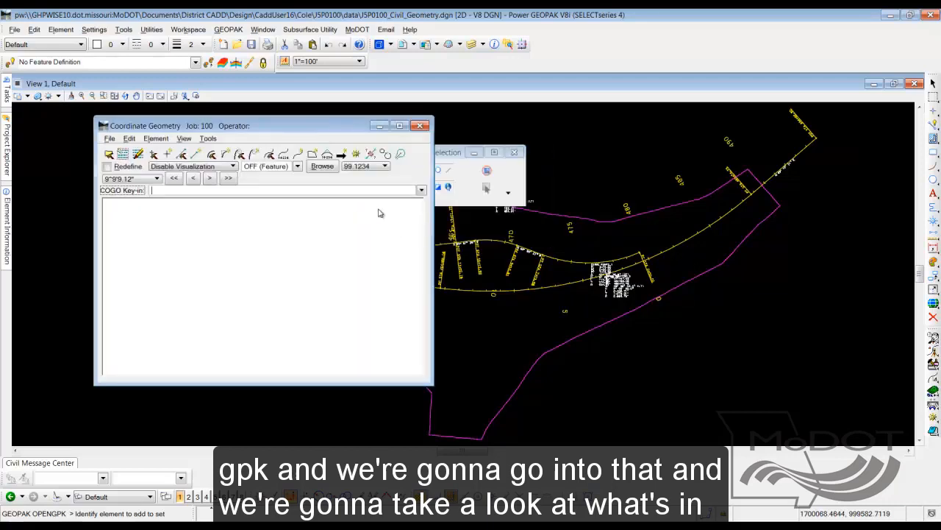
Review the chains and profiles stored in job 100 with the COGO Navigator and close coordinate geometry
click(356, 155)
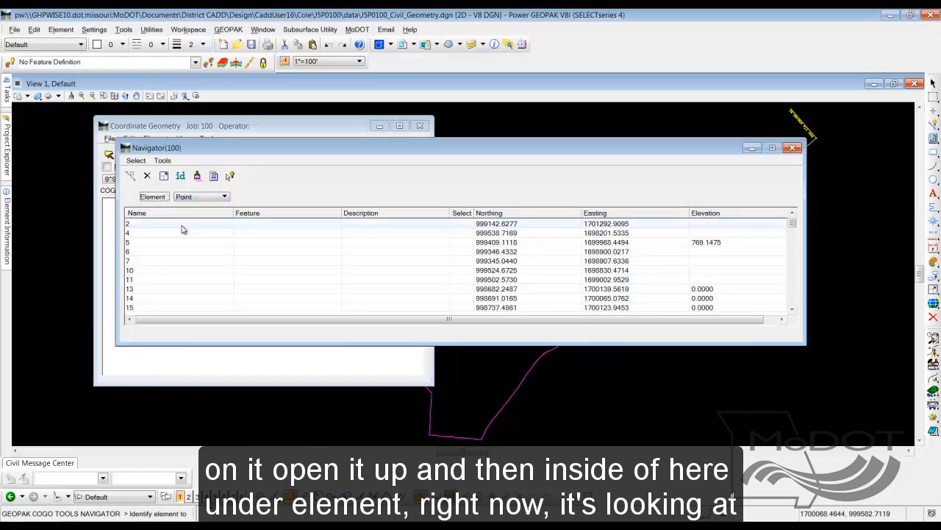
click(223, 197)
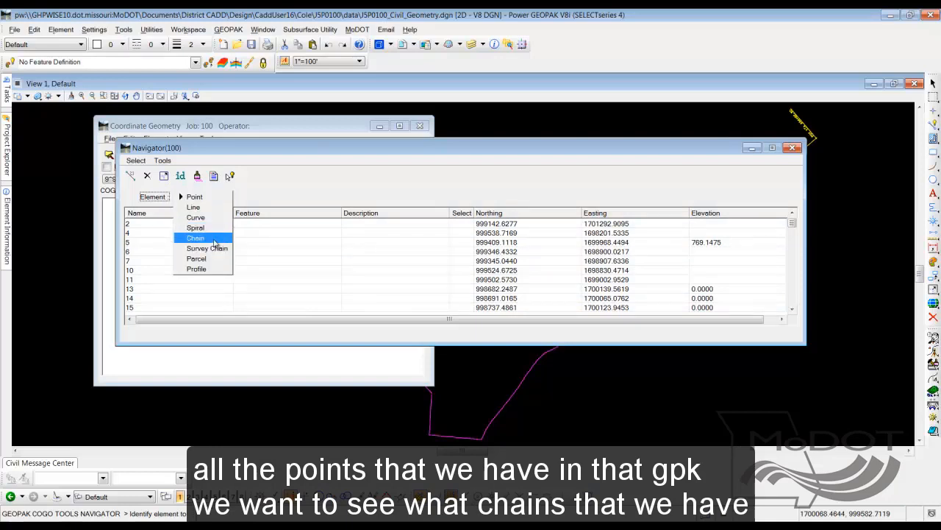
click(209, 242)
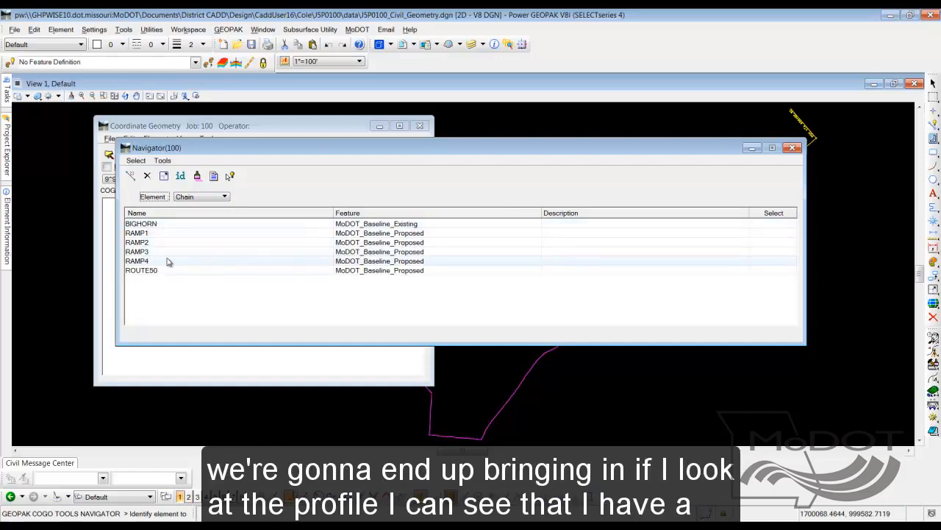
click(224, 197)
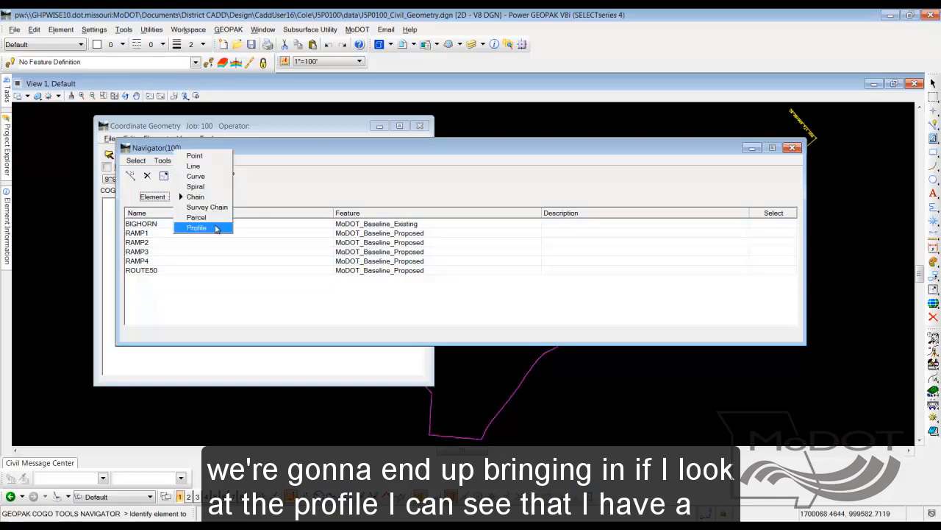
click(216, 228)
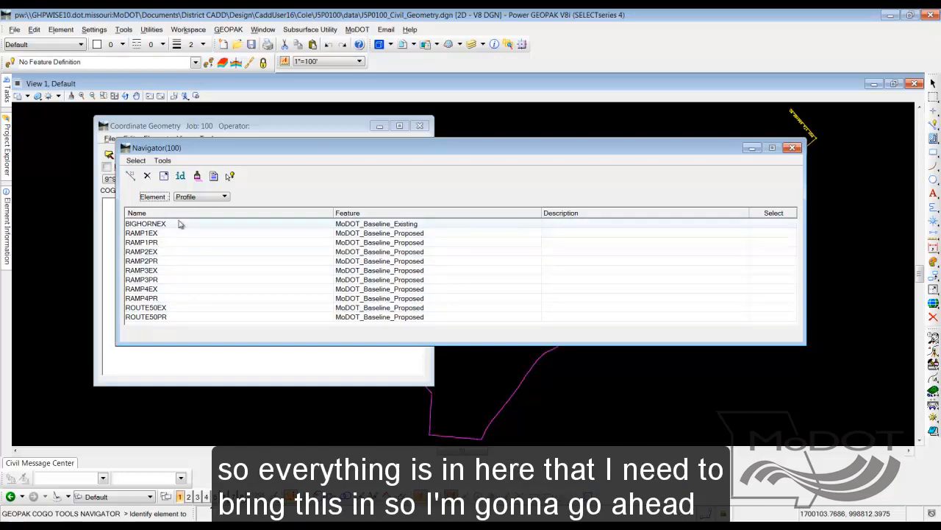
click(793, 148)
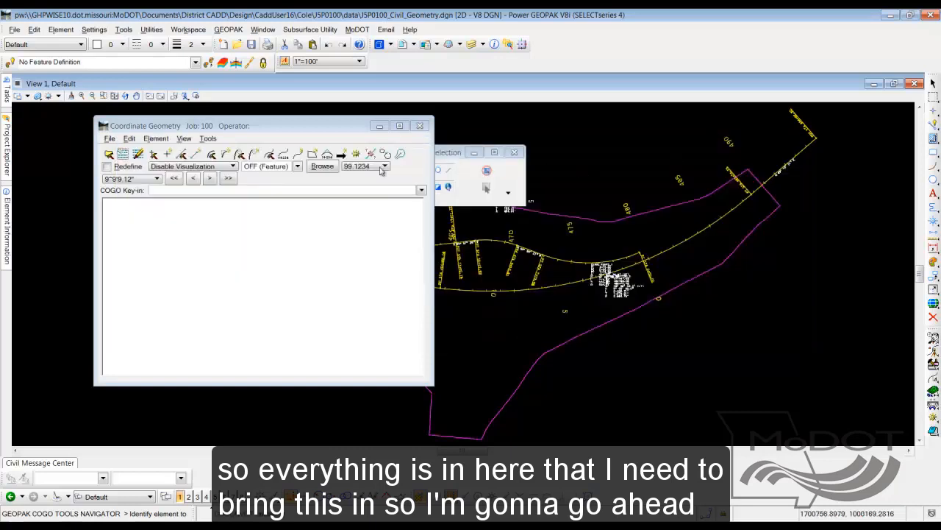
click(420, 126)
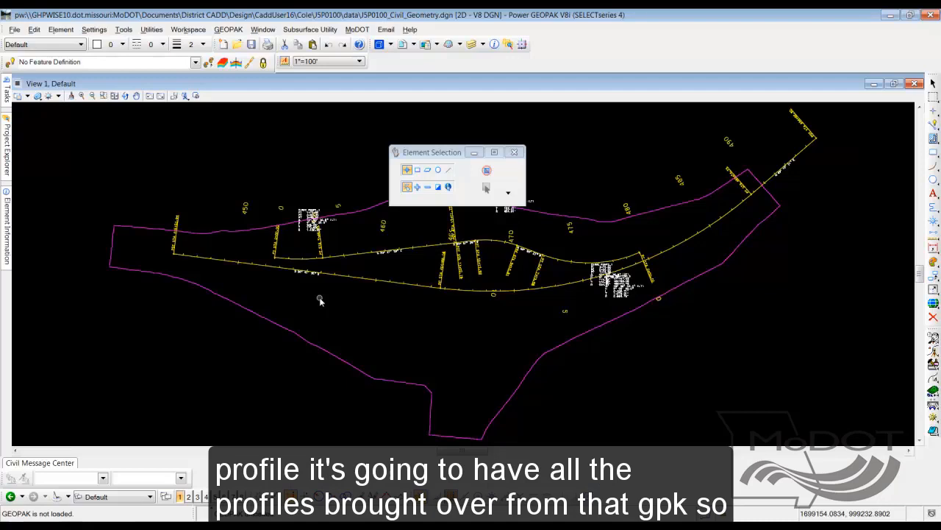
Start the Import Geometry tool and open job100.gpk from District CADD\Design\CaddUser16\Cole\J5P0100\data
click(6, 90)
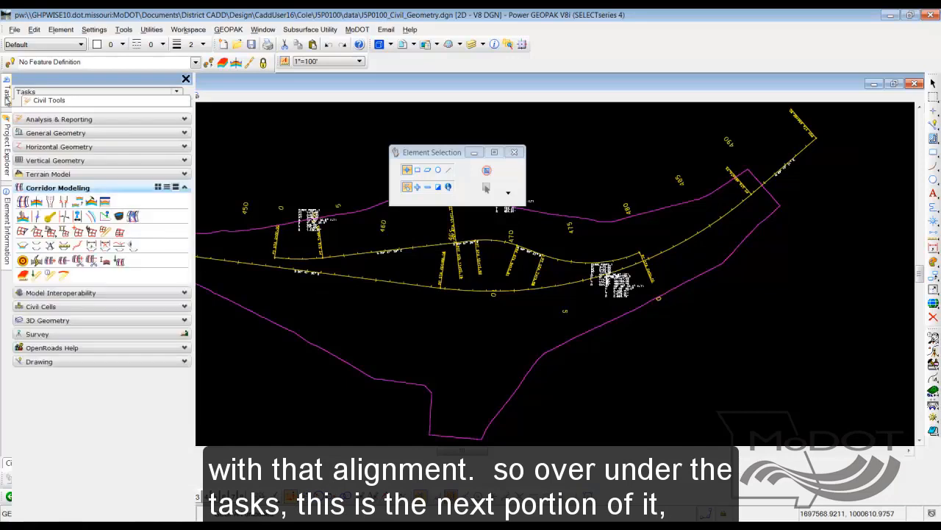
click(67, 133)
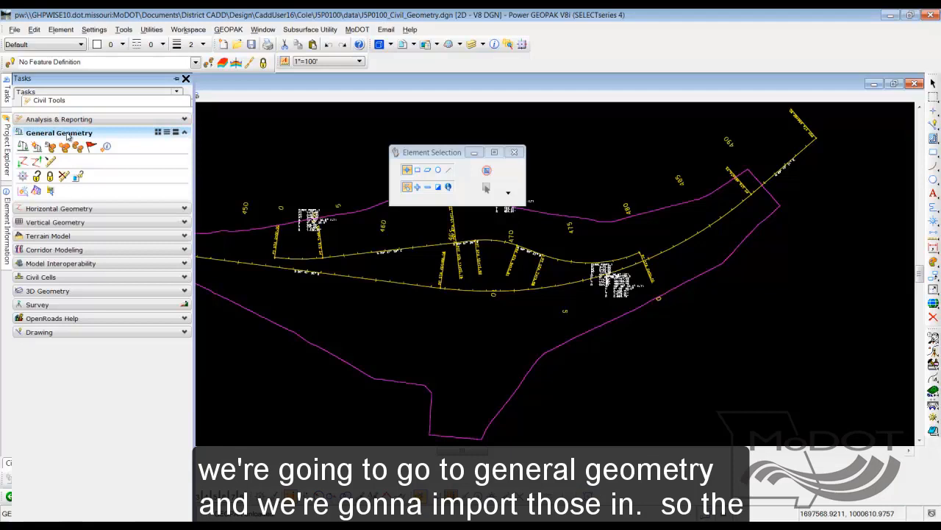
click(23, 161)
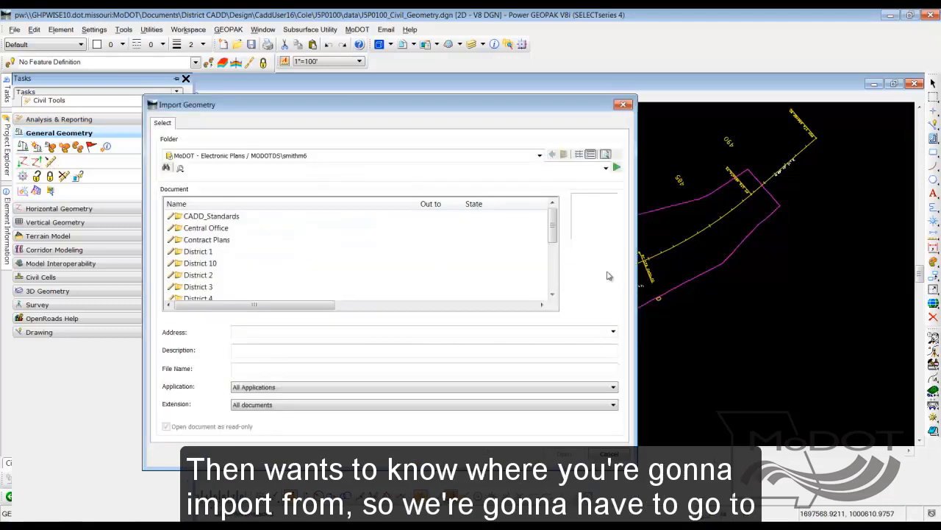
drag(553, 235, 553, 280)
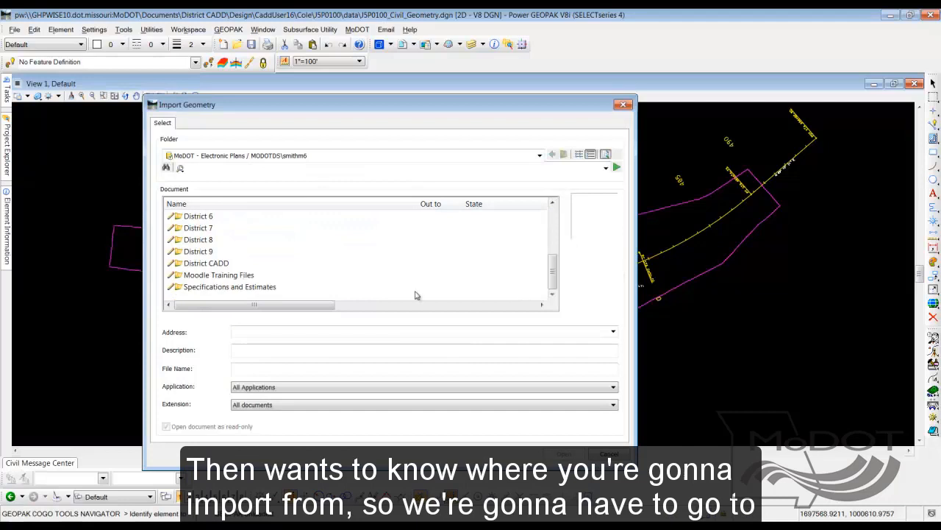
double_click(217, 264)
double_click(204, 241)
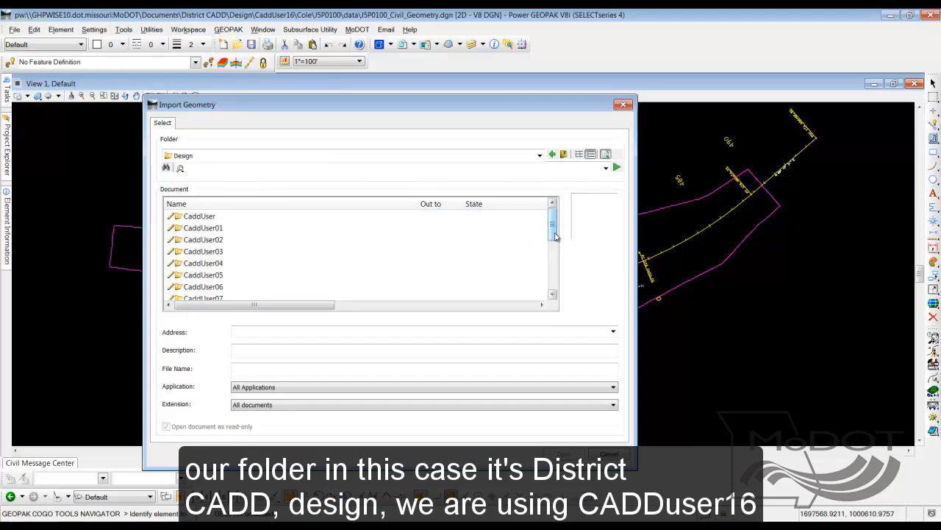
drag(554, 224, 554, 284)
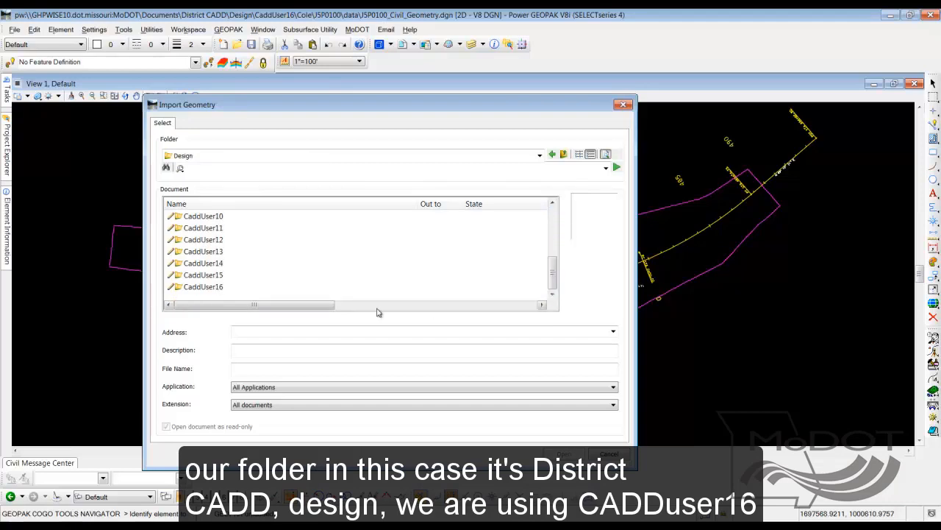
double_click(193, 287)
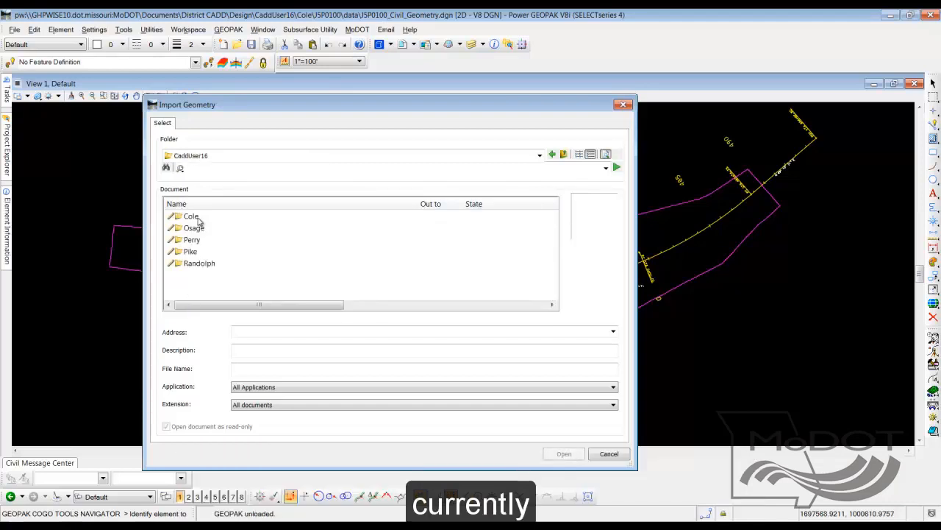
double_click(199, 217)
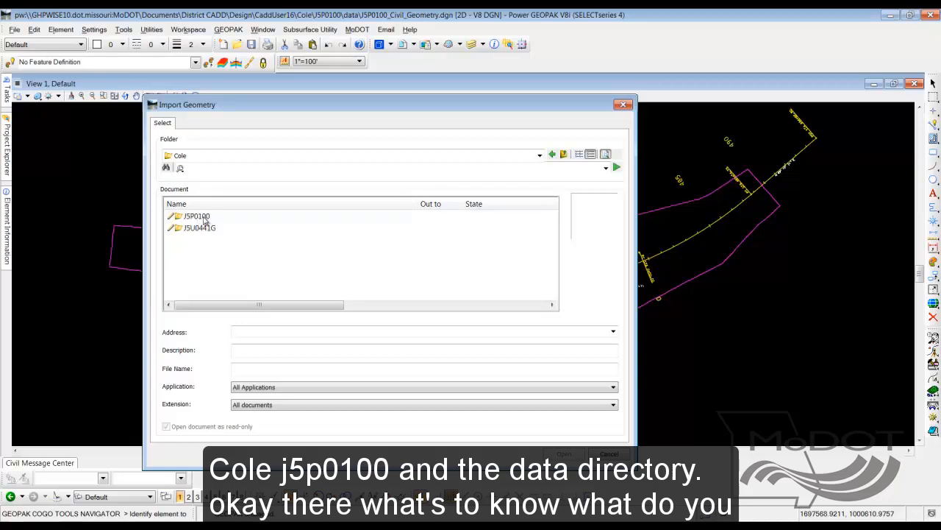
double_click(200, 218)
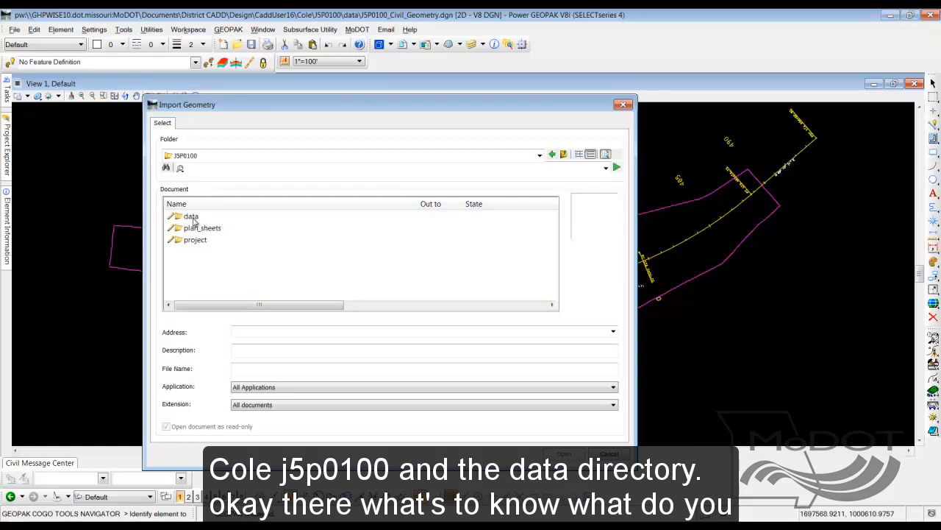
double_click(191, 217)
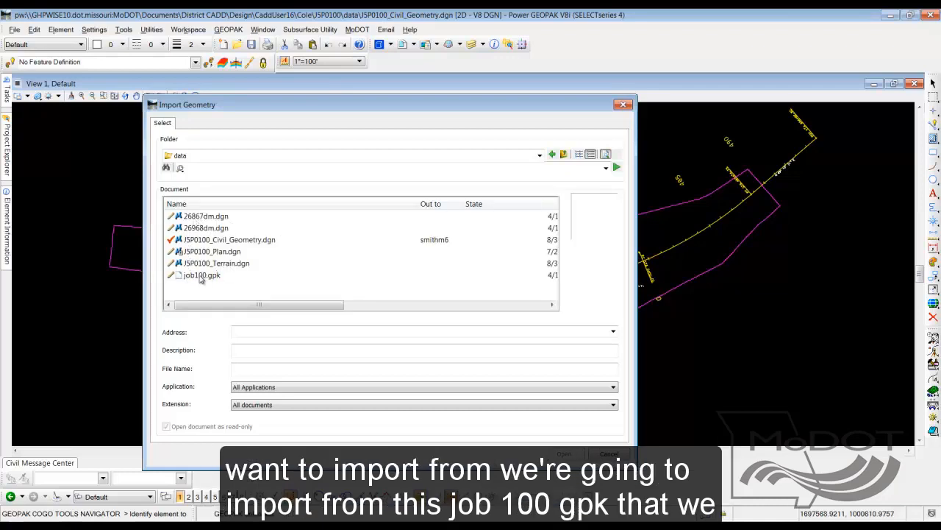
click(200, 277)
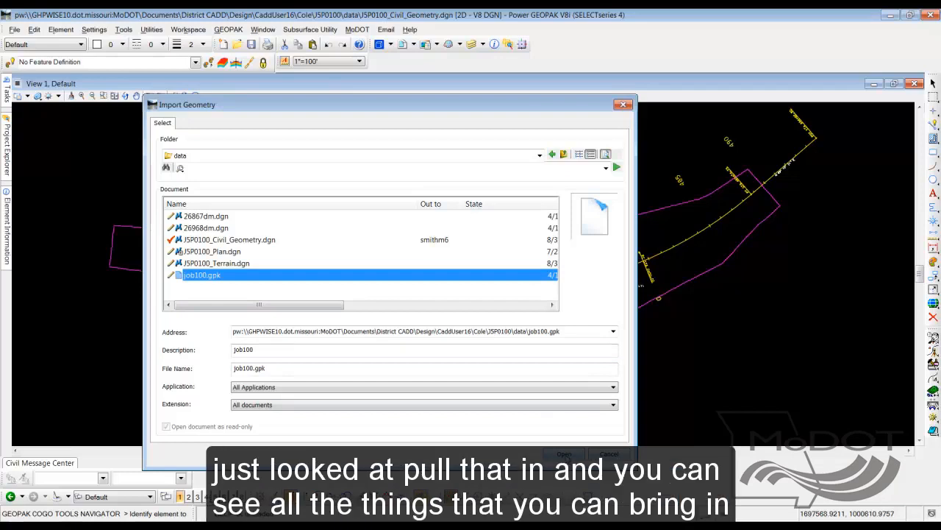
click(564, 453)
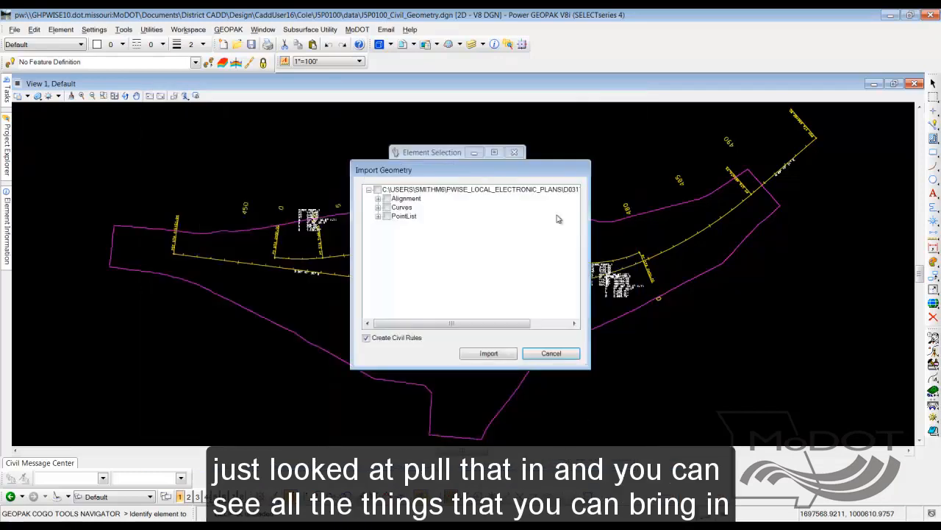
Select only the BIGHORNEX profile of the BIGHORN alignment under MoDOT_Baseline_Existing for the geometry import
click(378, 200)
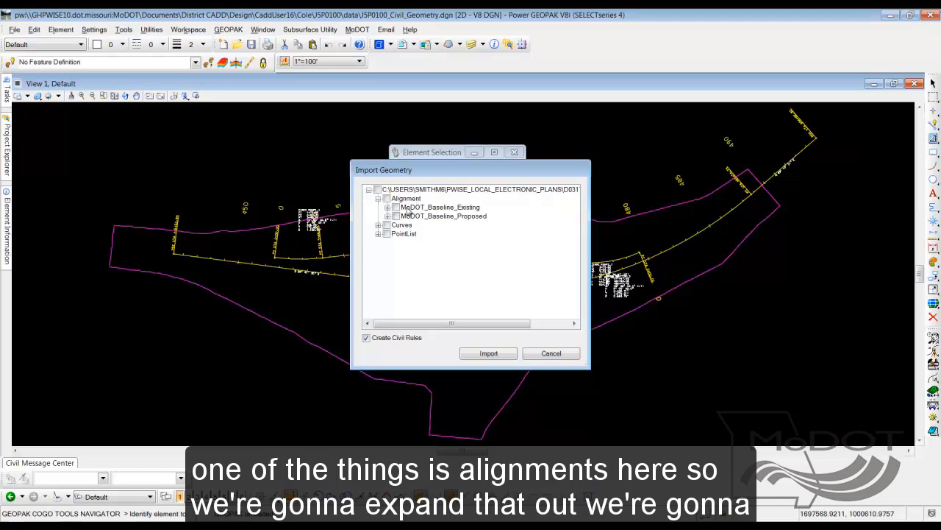
click(388, 208)
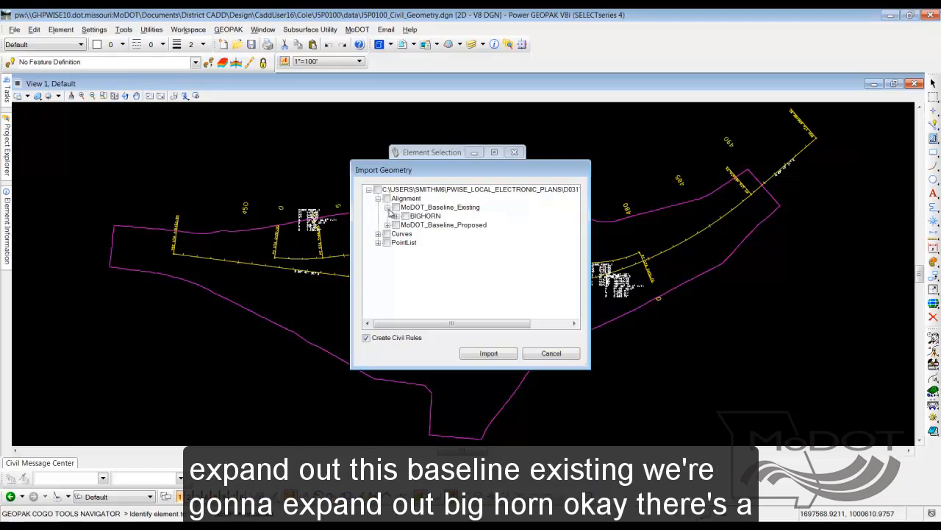
click(396, 217)
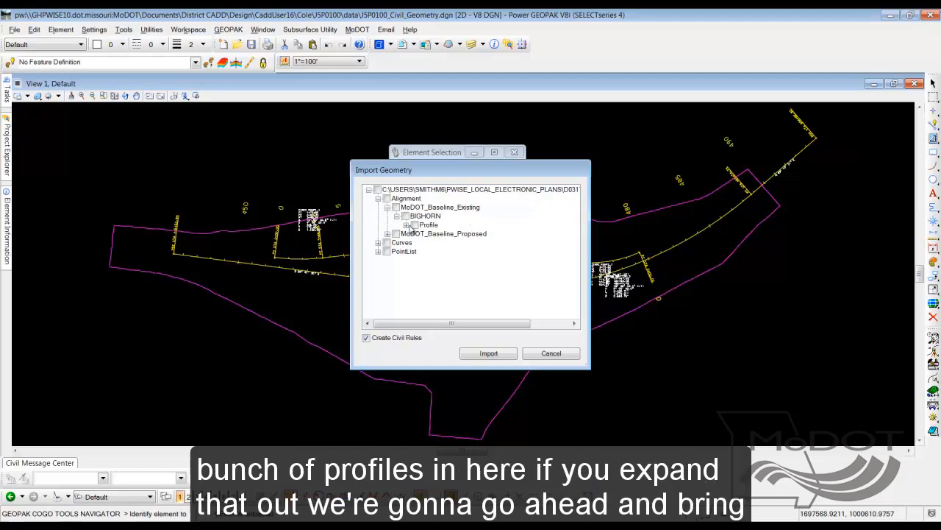
click(406, 225)
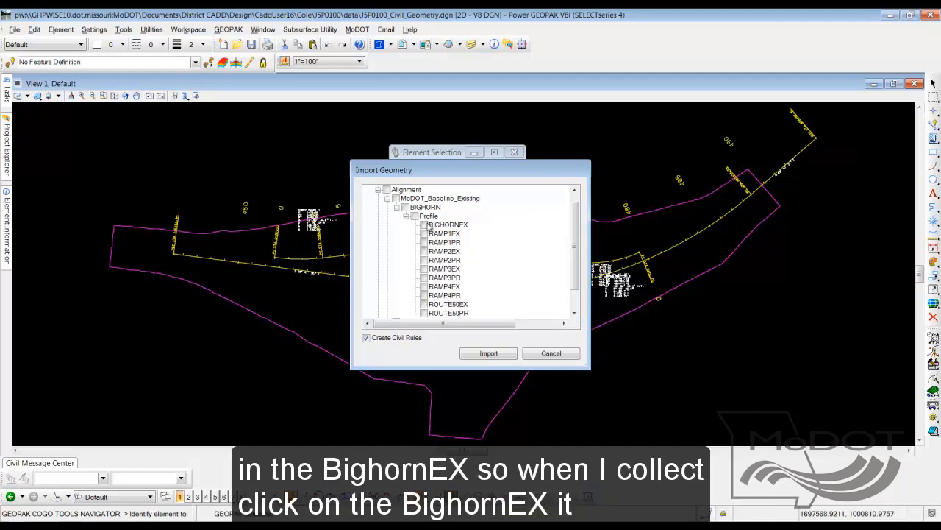
click(425, 225)
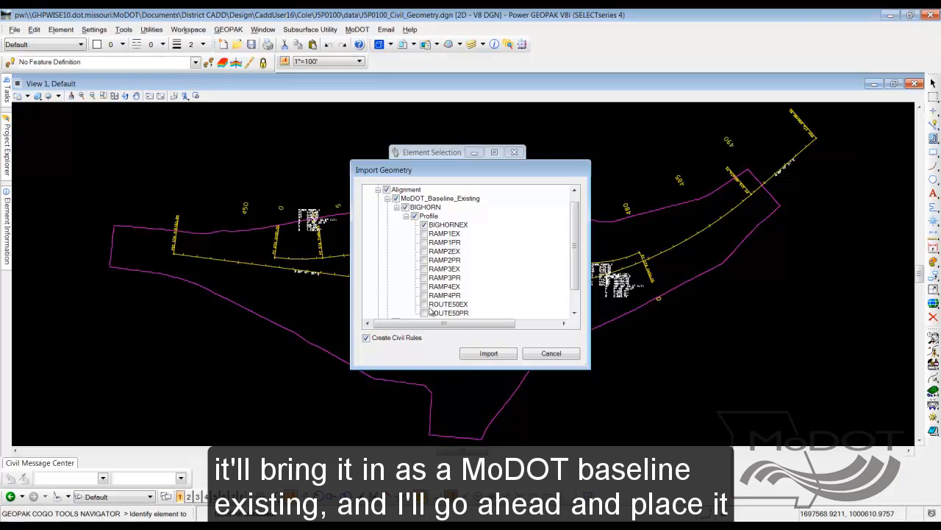
Import the selected BIGHORN geometry with civil rules and tie it to job100.gpk
click(488, 354)
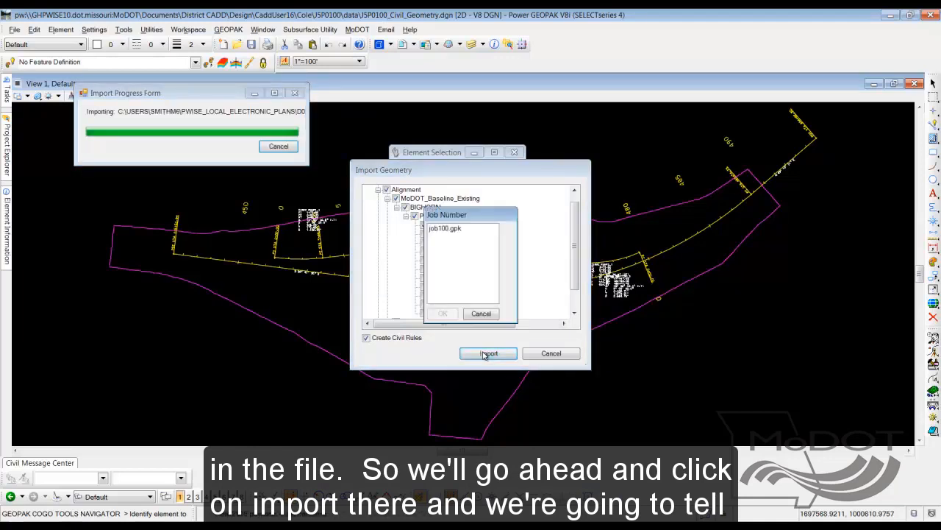
click(446, 229)
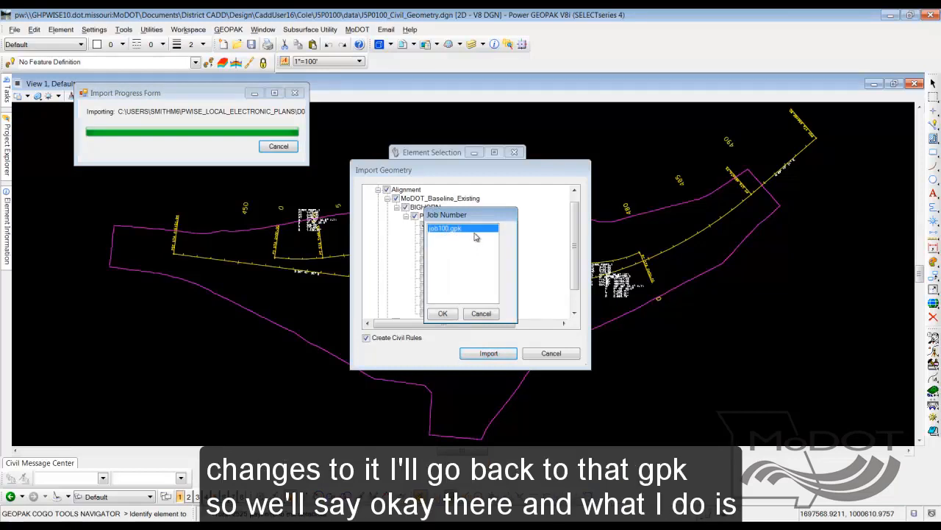
click(444, 314)
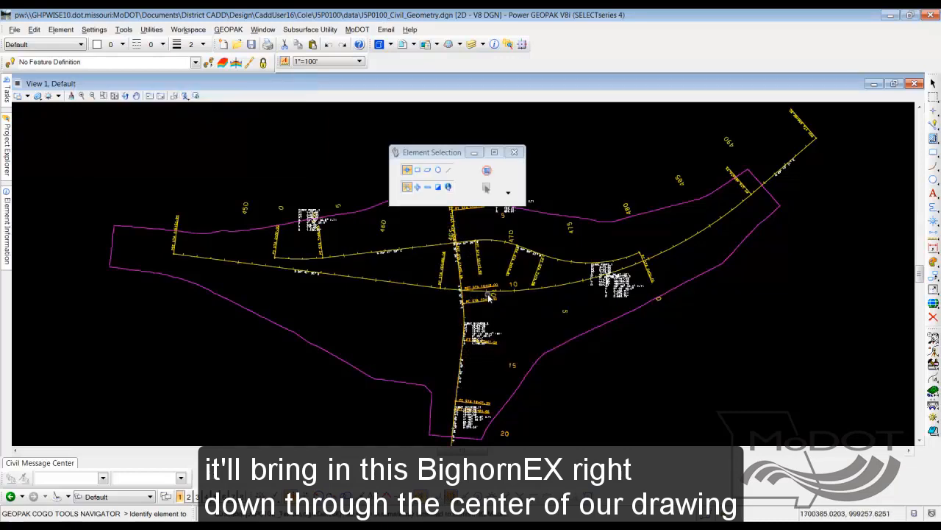
Open job100.gpk in Import Geometry again and clear the preselected Alignment and MoDOT_Baseline_Existing entries
mouse_move(6, 91)
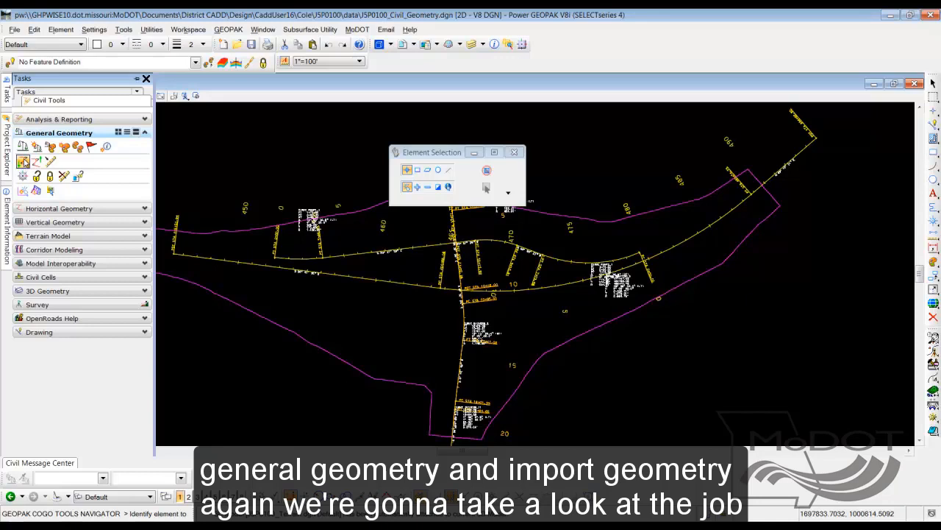
click(25, 163)
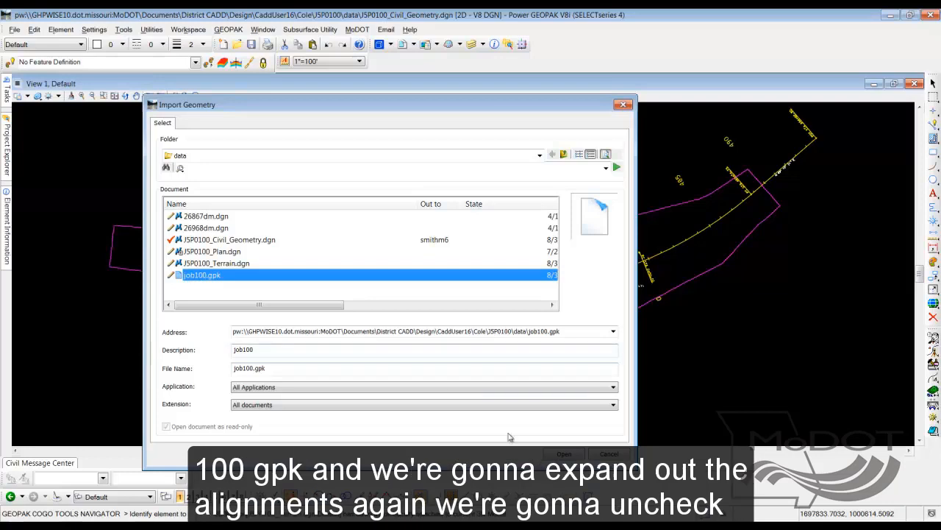
click(568, 456)
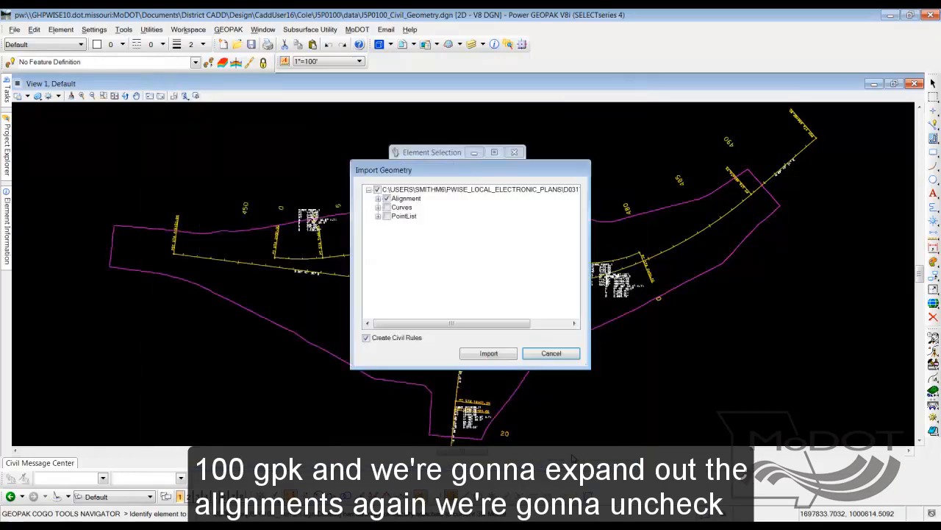
click(377, 199)
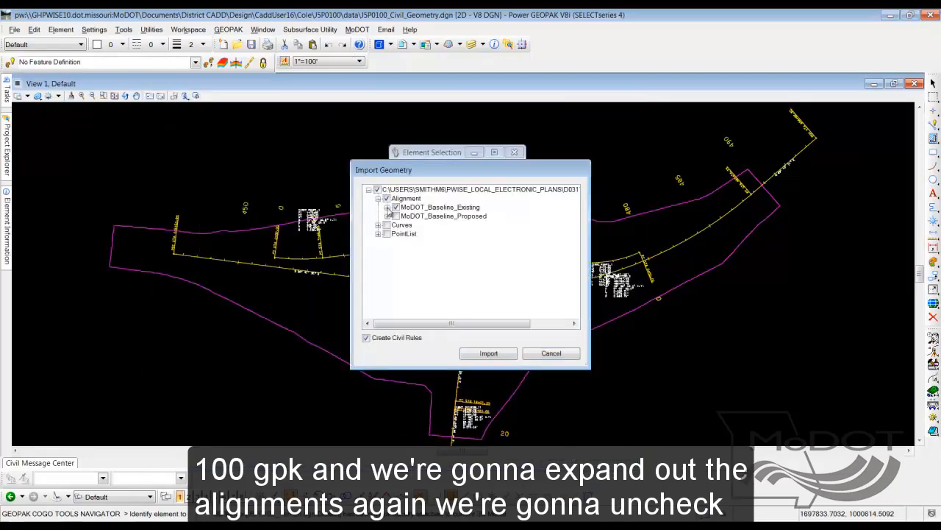
click(396, 208)
click(387, 198)
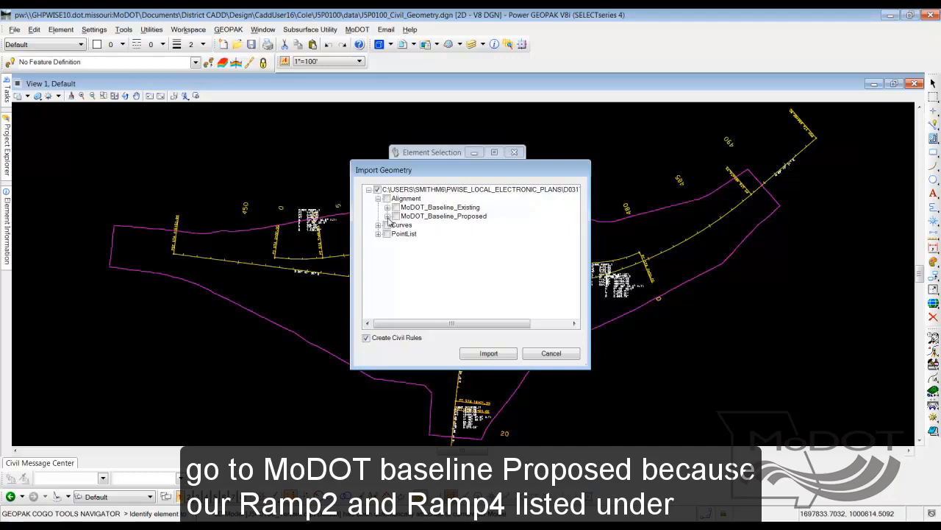
Import the RAMP2 alignment from MoDOT_Baseline_Proposed with only its RAMP2PR profile, keeping Create Civil Rules on
click(388, 217)
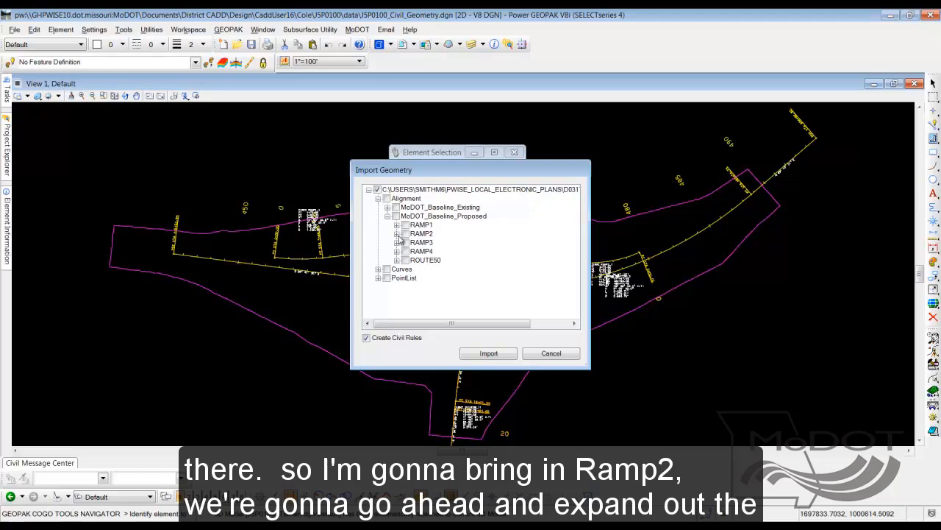
click(397, 234)
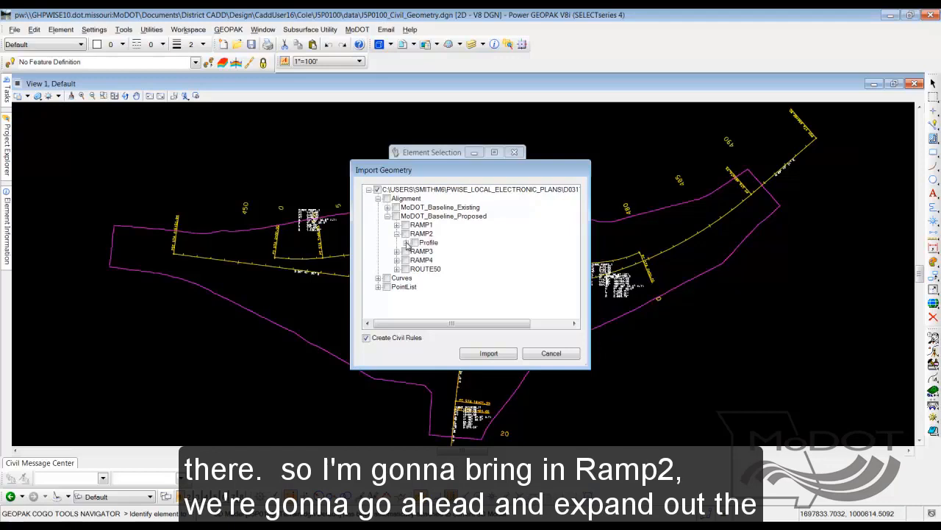
click(406, 243)
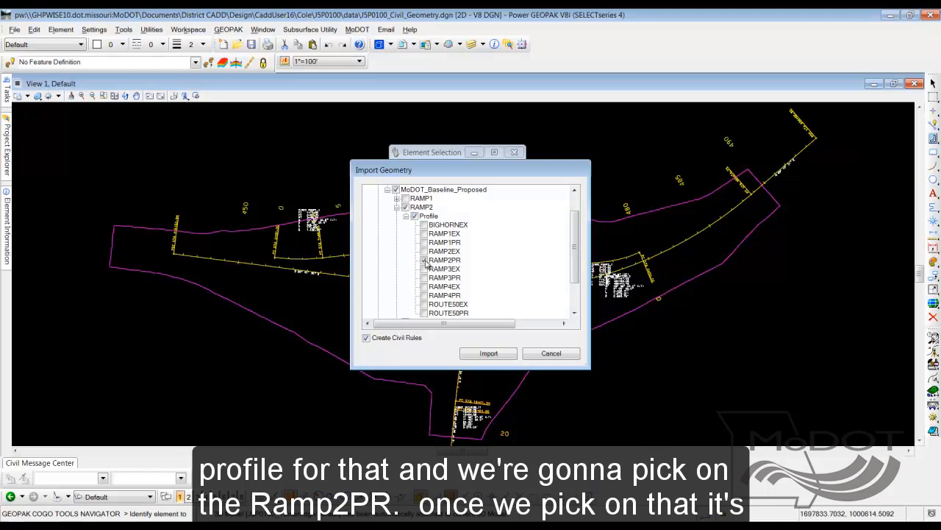
click(424, 260)
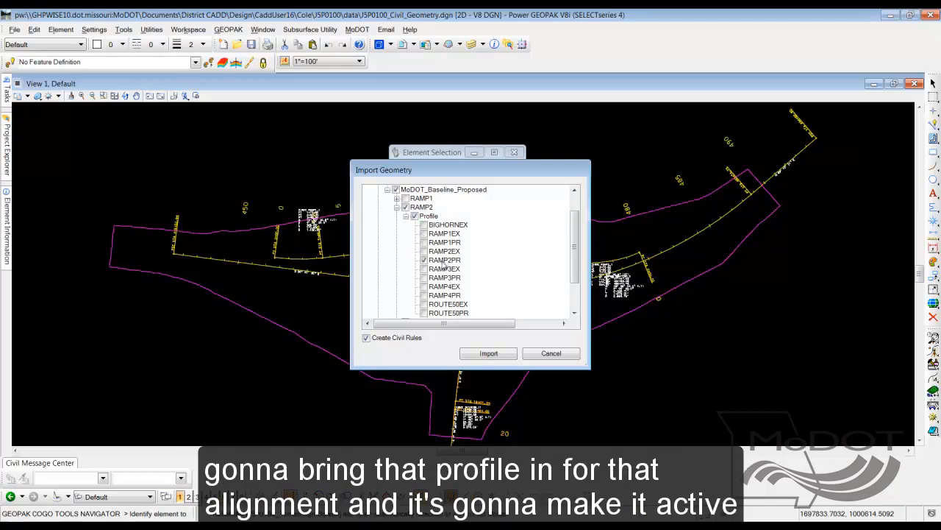
click(415, 215)
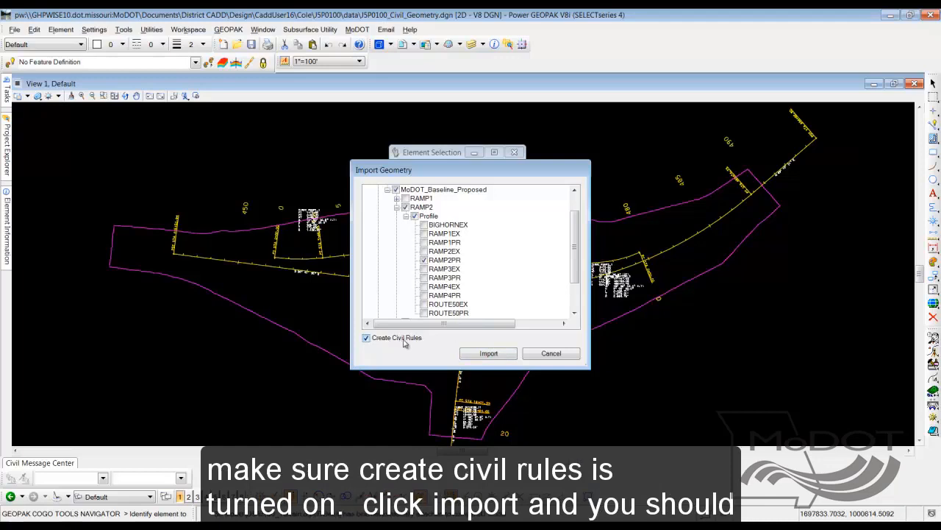
click(501, 355)
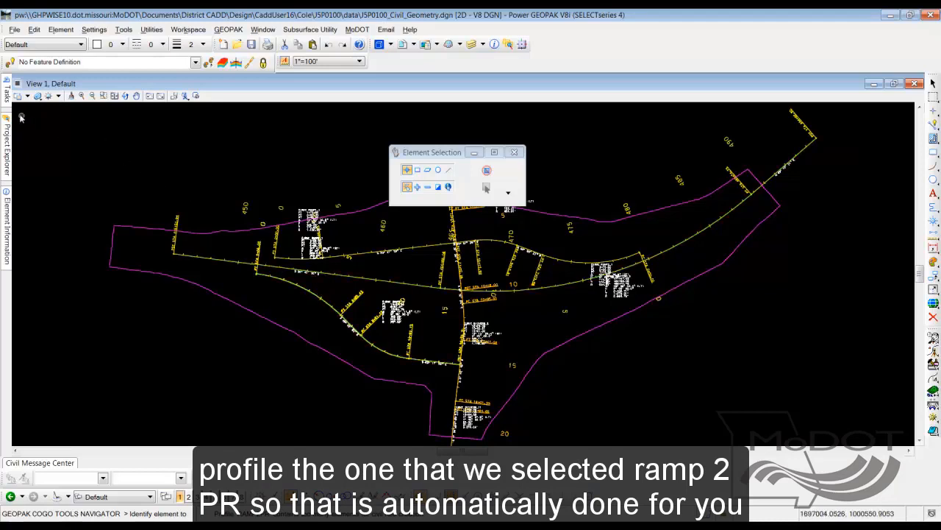
Reopen job100.gpk in Import Geometry, expand the alignments and deselect them all
mouse_move(8, 96)
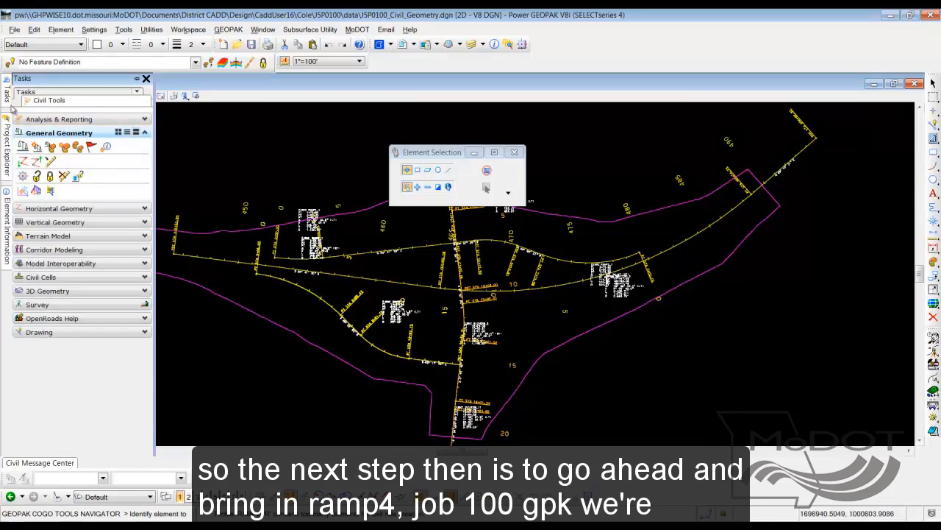
click(22, 161)
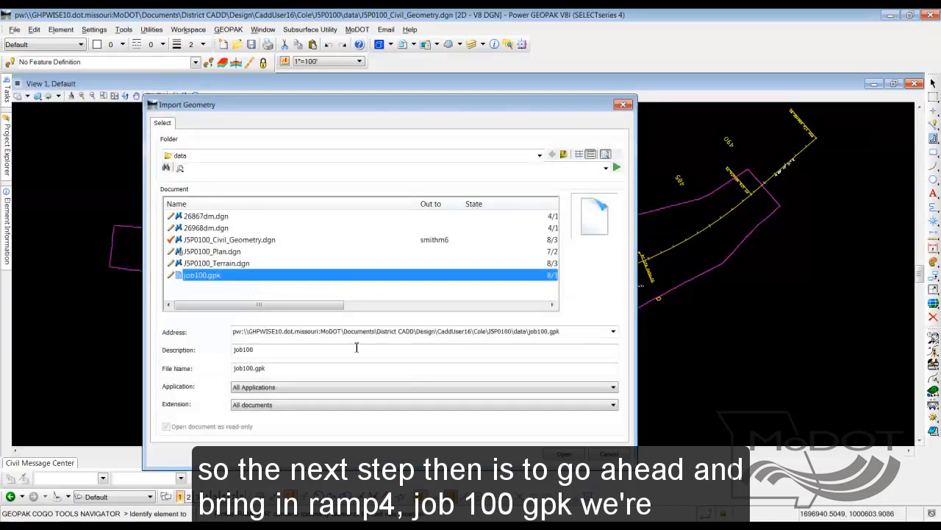
click(571, 455)
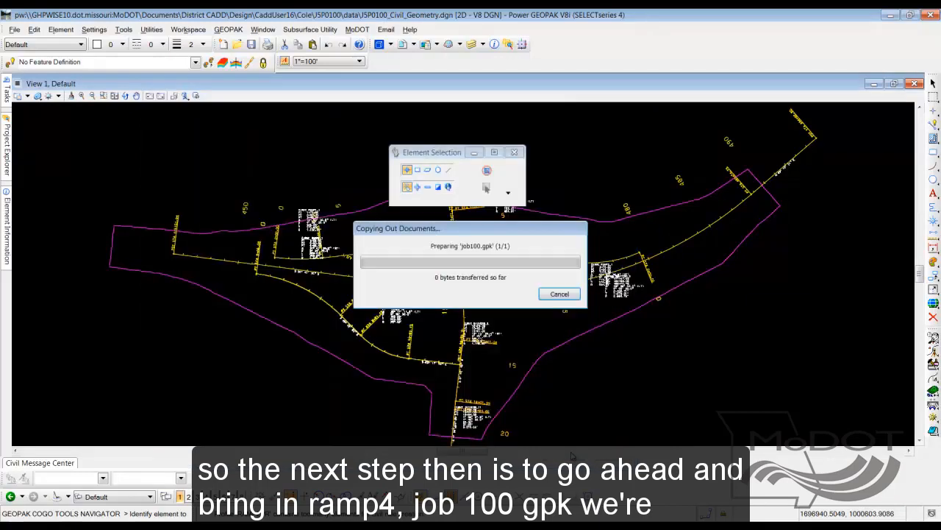
click(378, 198)
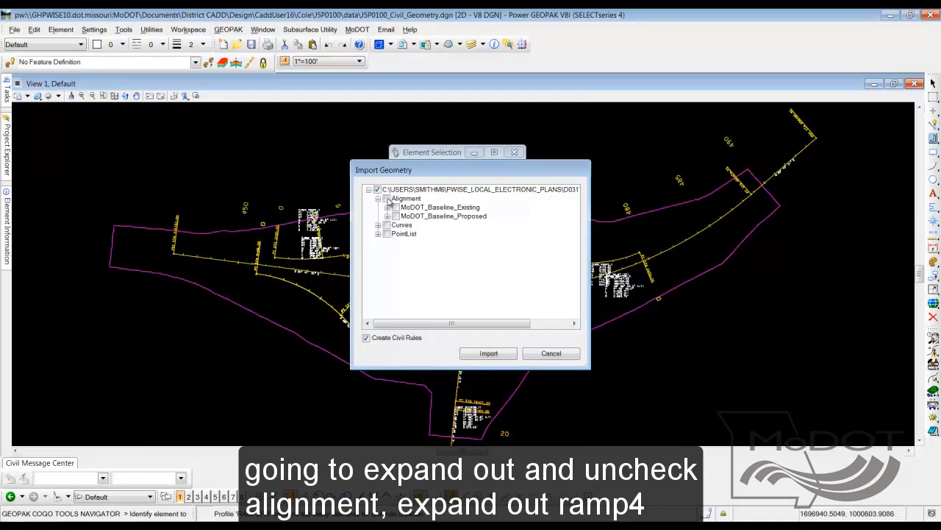
Import the RAMP4 alignment from MoDOT_Baseline_Proposed with only its RAMP4PR profile, keeping Create Civil Rules on
click(388, 216)
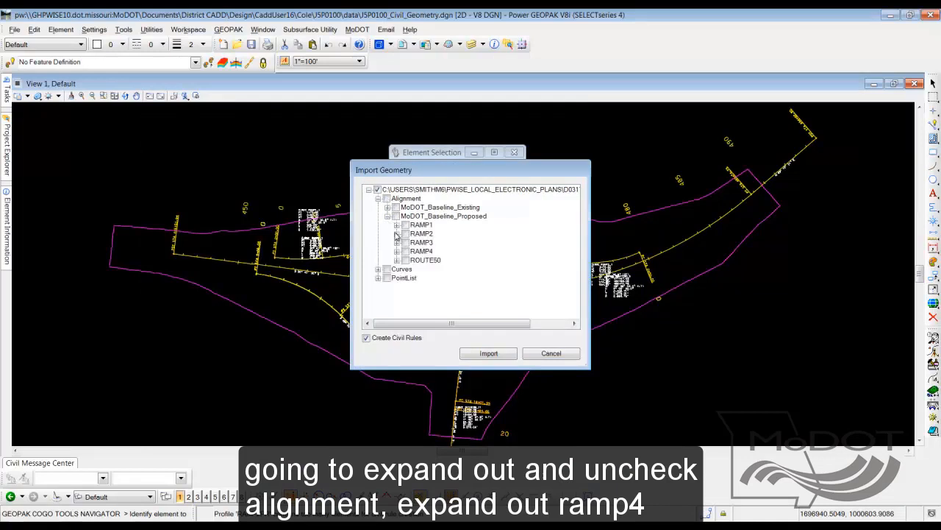
click(397, 252)
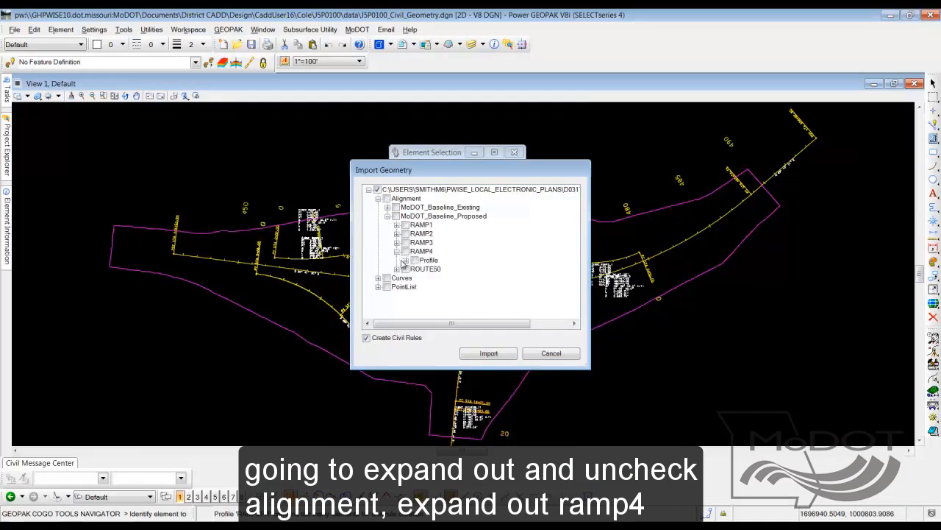
click(406, 261)
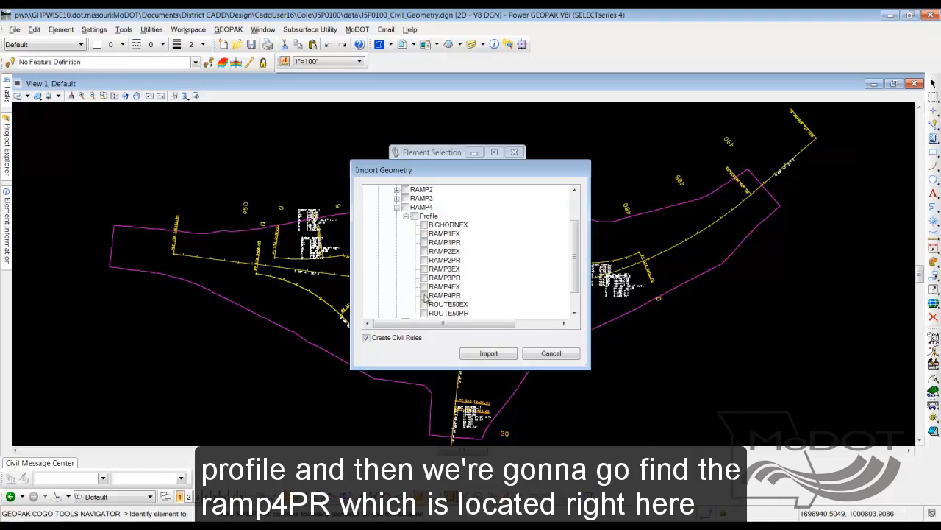
click(423, 295)
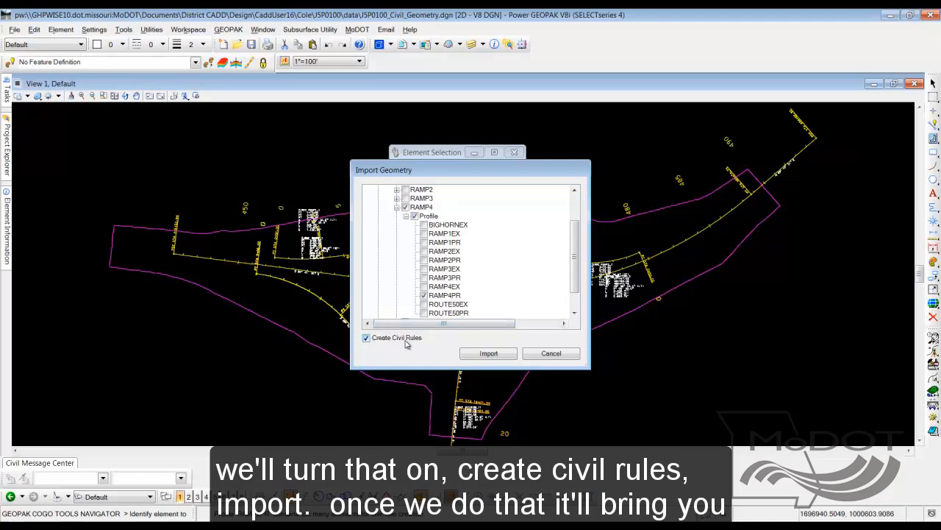
click(503, 356)
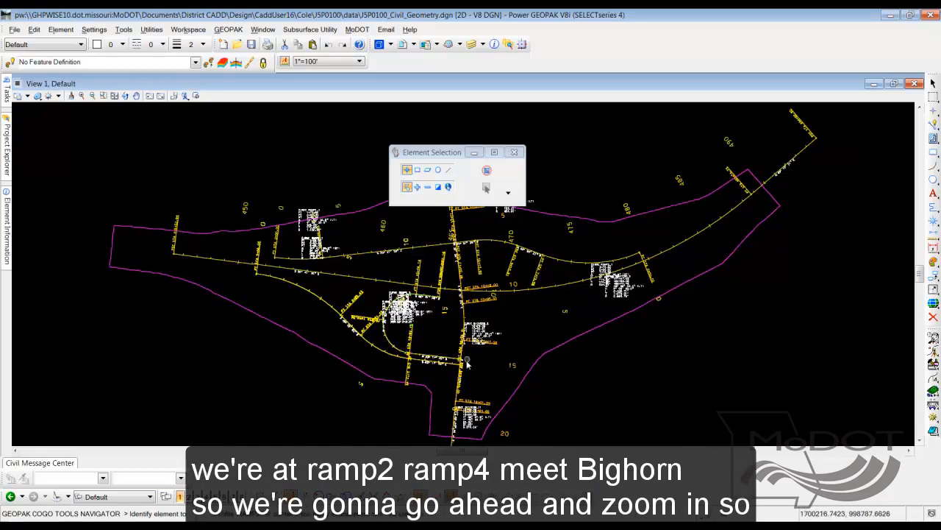
Examine the area where the RAMP2 and RAMP4 alignments meet BIGHORN
click(434, 366)
scroll(436, 365, up, 3)
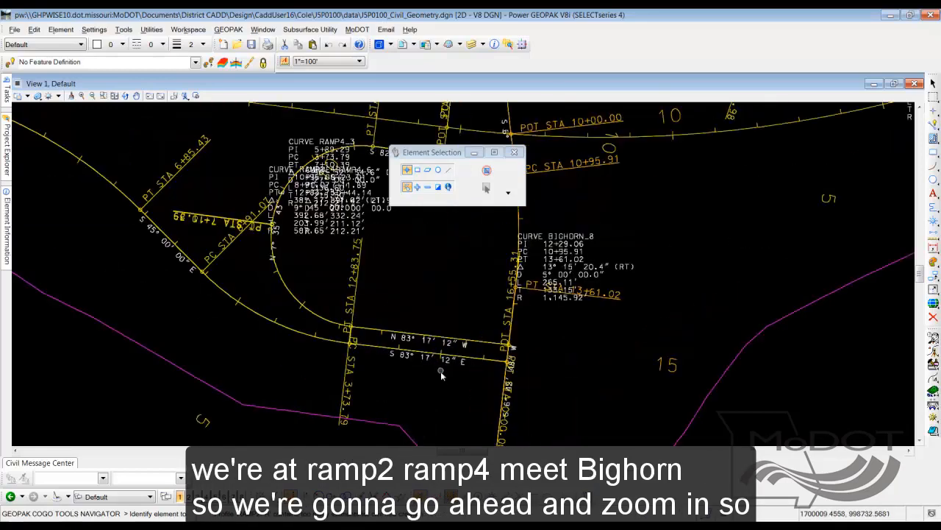
scroll(452, 391, up, 2)
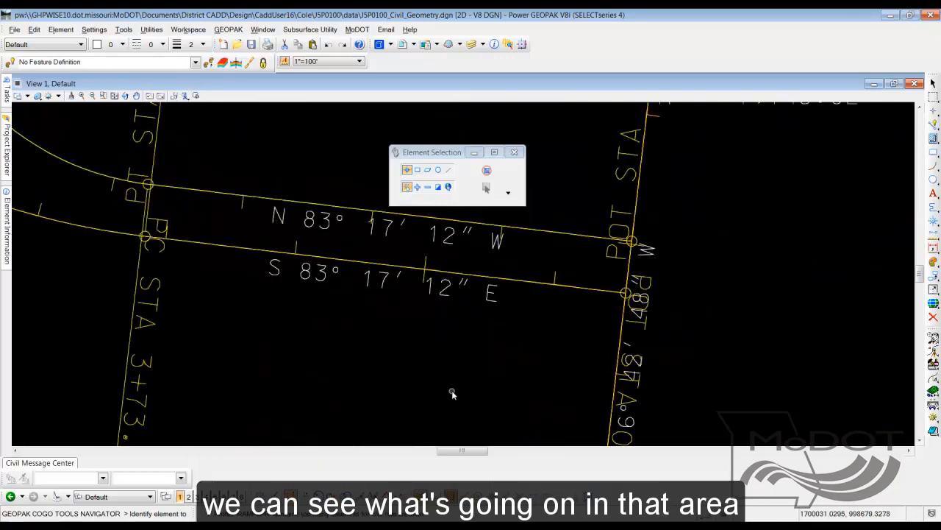